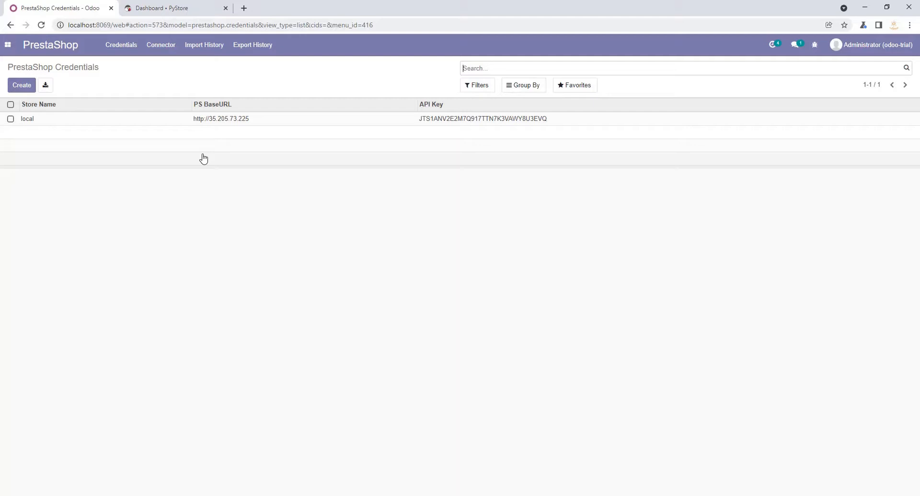
- Review the local store's credential record and the store choices offered on the PrestaShop Connector form
{"action": "left_click", "coordinate": [224, 119]}
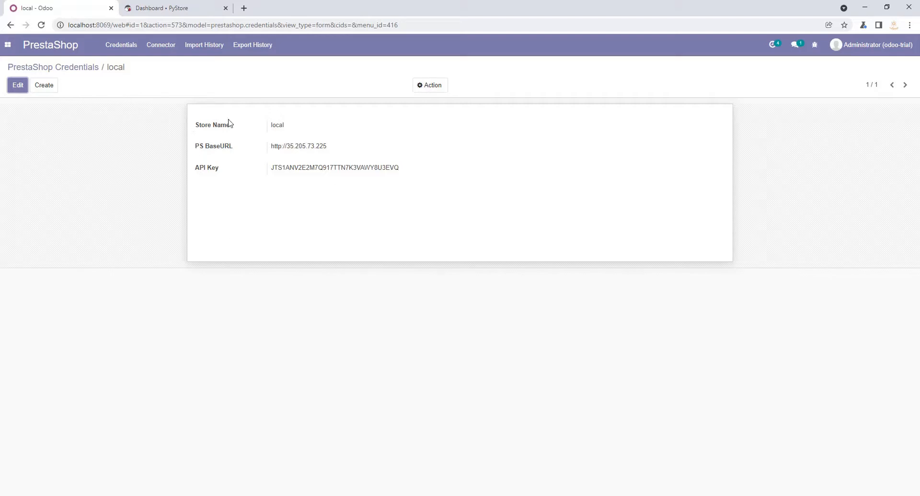
{"action": "left_click", "coordinate": [67, 71]}
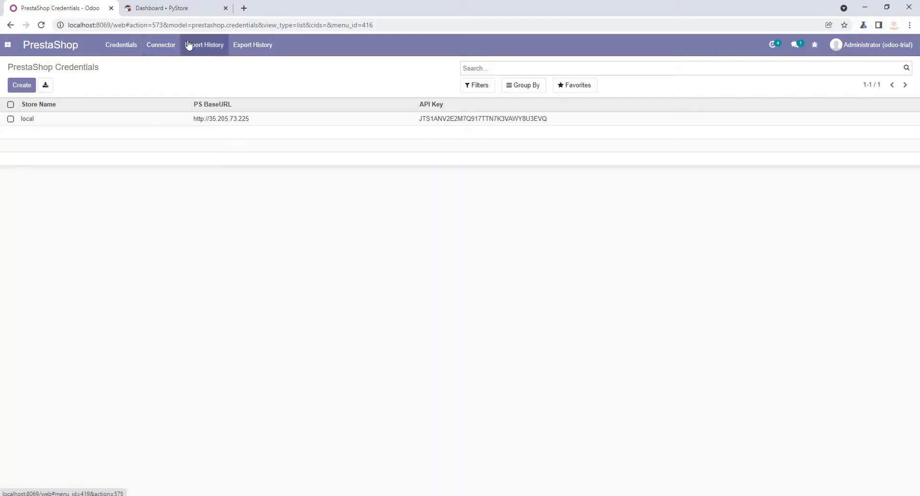
{"action": "left_click", "coordinate": [161, 46]}
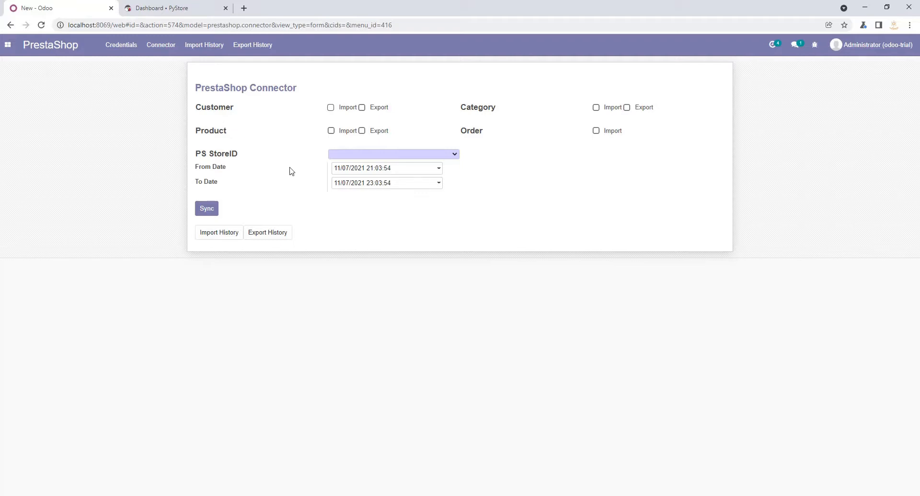
{"action": "left_click", "coordinate": [453, 154]}
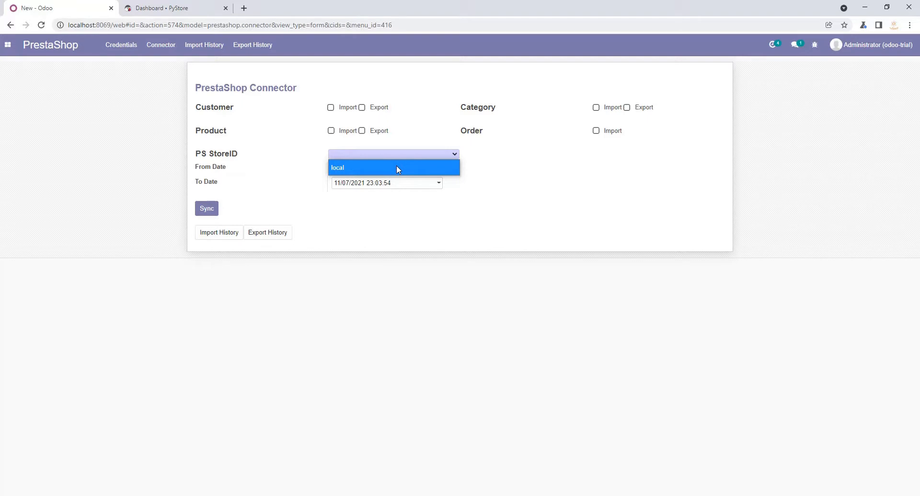
{"action": "left_click", "coordinate": [451, 207]}
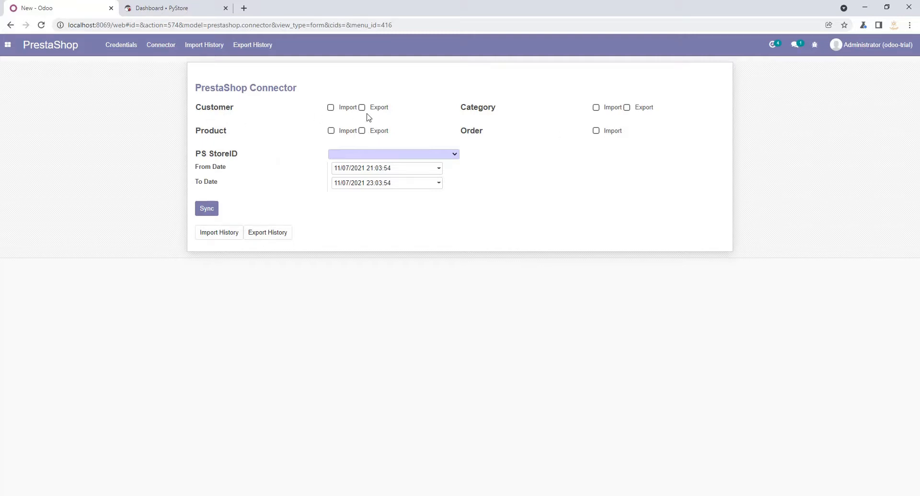
- Open the Contacts app in a separate browser tab and view the existing contacts
{"action": "left_click", "coordinate": [8, 45]}
{"action": "right_click", "coordinate": [35, 90]}
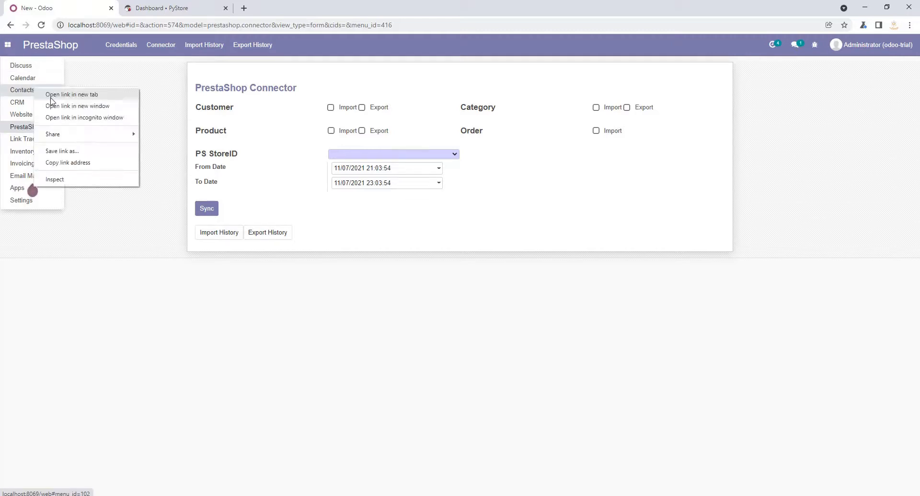
{"action": "left_click", "coordinate": [52, 97]}
{"action": "left_click", "coordinate": [164, 8]}
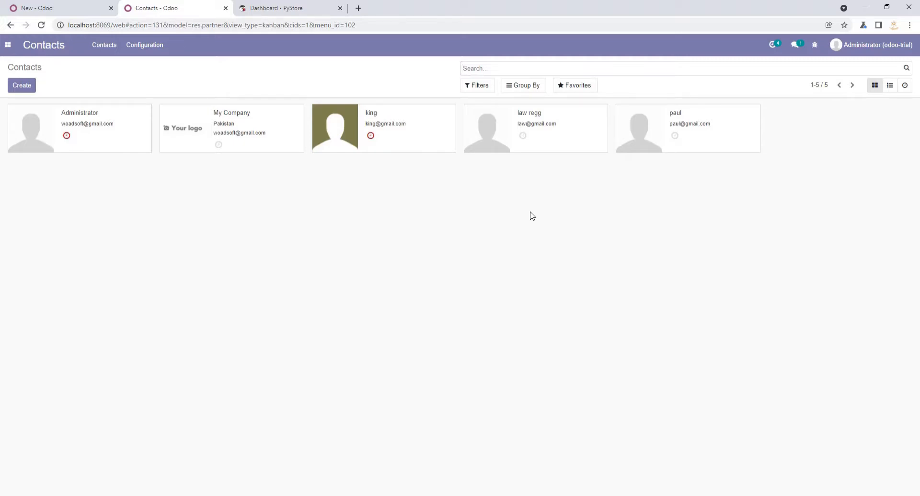
- Return to the connector form, enable customer export and choose local as the PS StoreID
{"action": "left_click", "coordinate": [38, 8]}
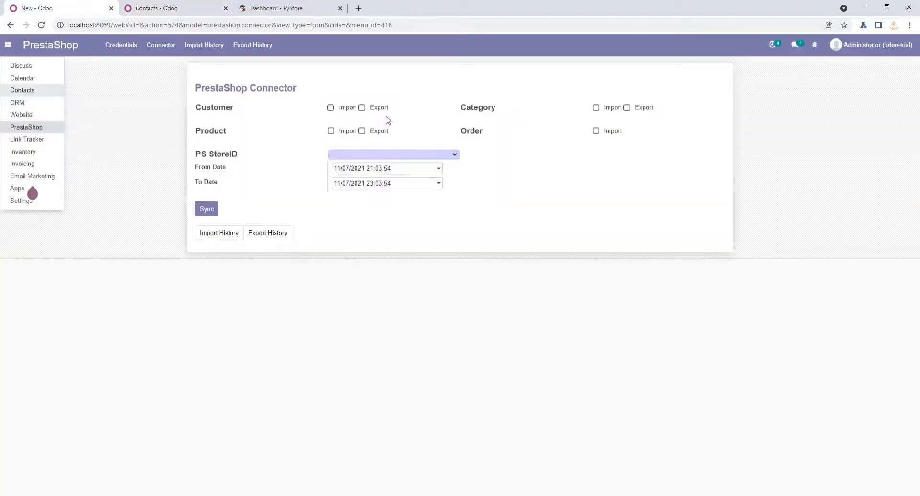
{"action": "left_click", "coordinate": [362, 108]}
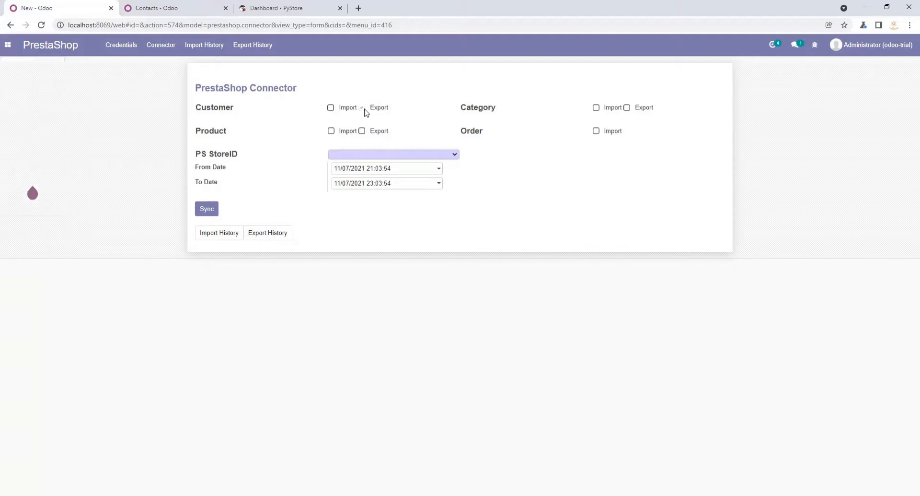
{"action": "left_click", "coordinate": [426, 154]}
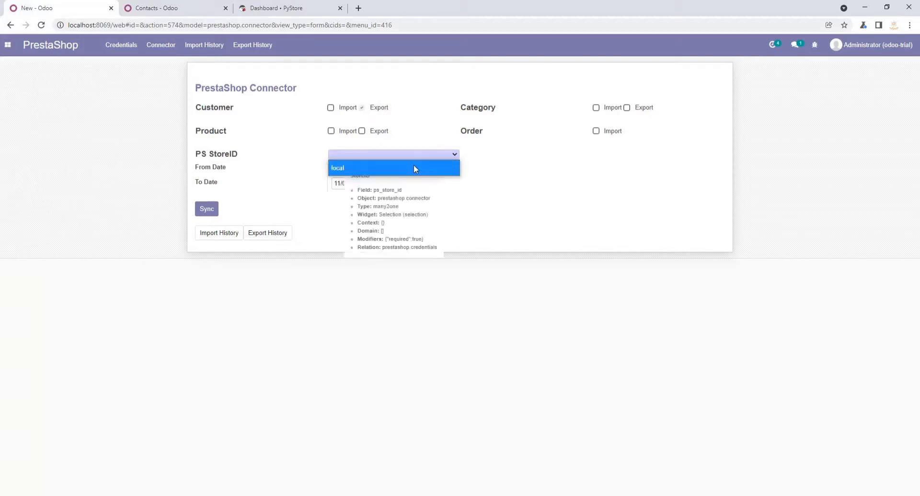
{"action": "left_click", "coordinate": [415, 168]}
- Set the connector's From Date to 11/01/2021 and run the sync
{"action": "left_click", "coordinate": [410, 173]}
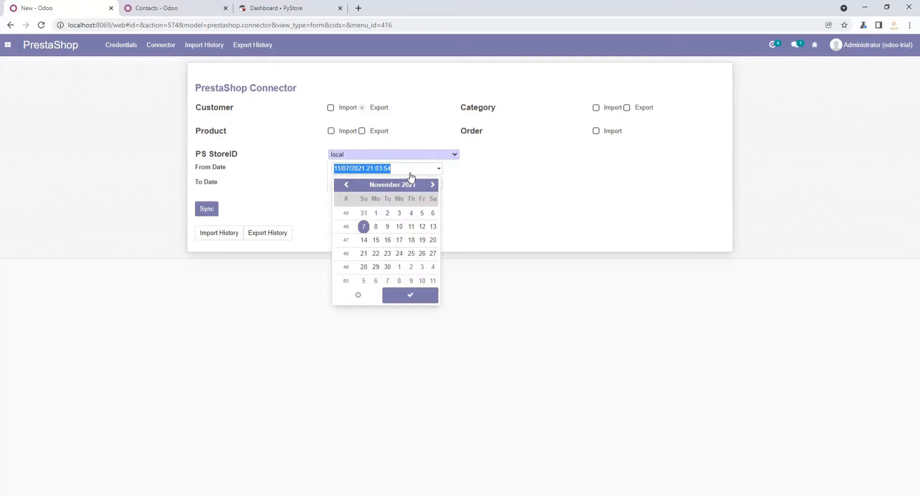
{"action": "left_click", "coordinate": [376, 213]}
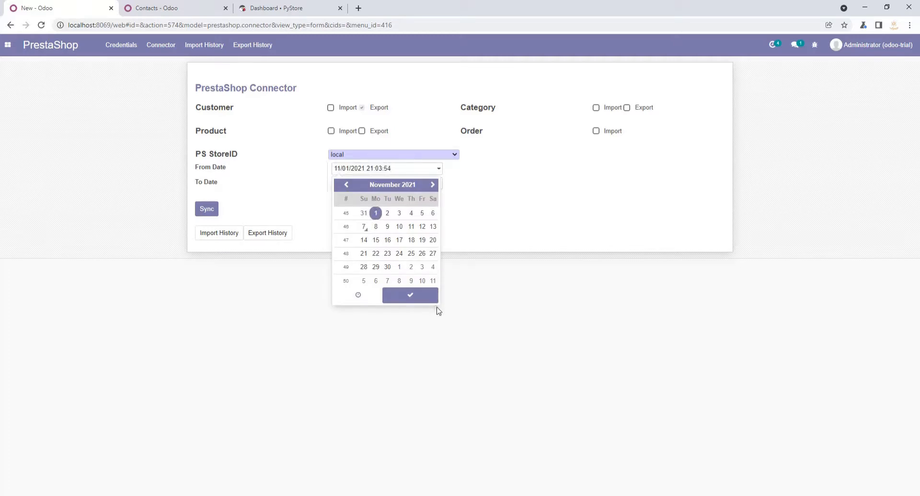
{"action": "left_click", "coordinate": [423, 295]}
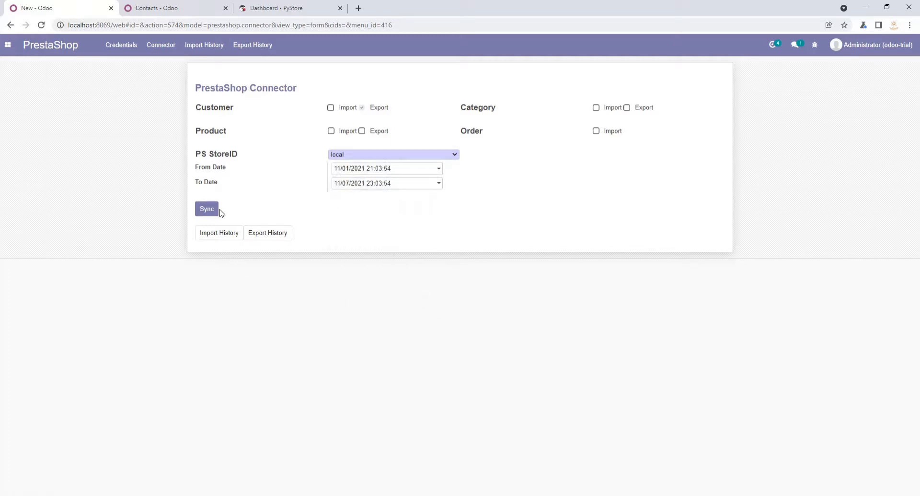
{"action": "left_click", "coordinate": [205, 213]}
- Check the export history, and switch to the PrestaShop back office to review its customer list
{"action": "left_click", "coordinate": [257, 46]}
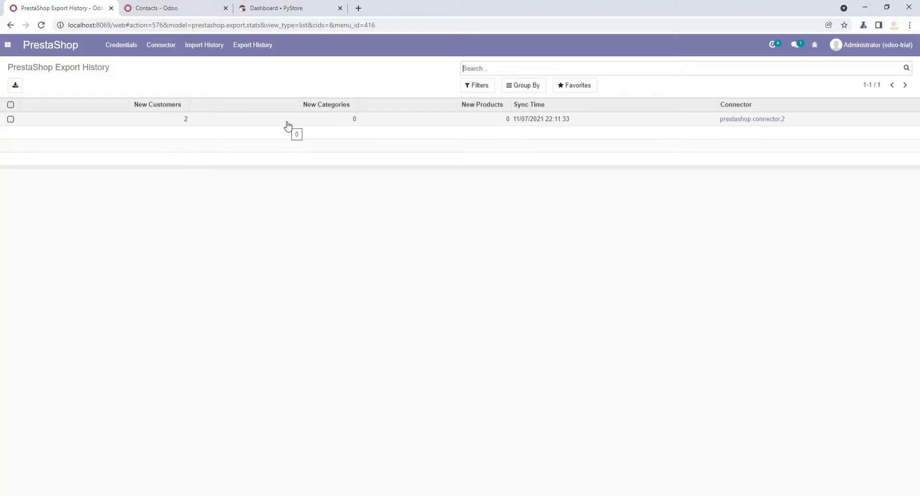
{"action": "left_click", "coordinate": [277, 10]}
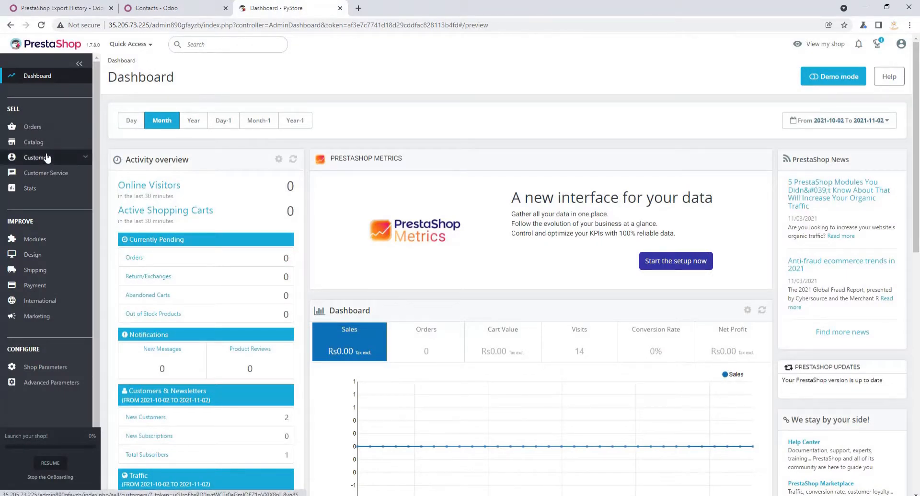
{"action": "mouse_move", "coordinate": [51, 163]}
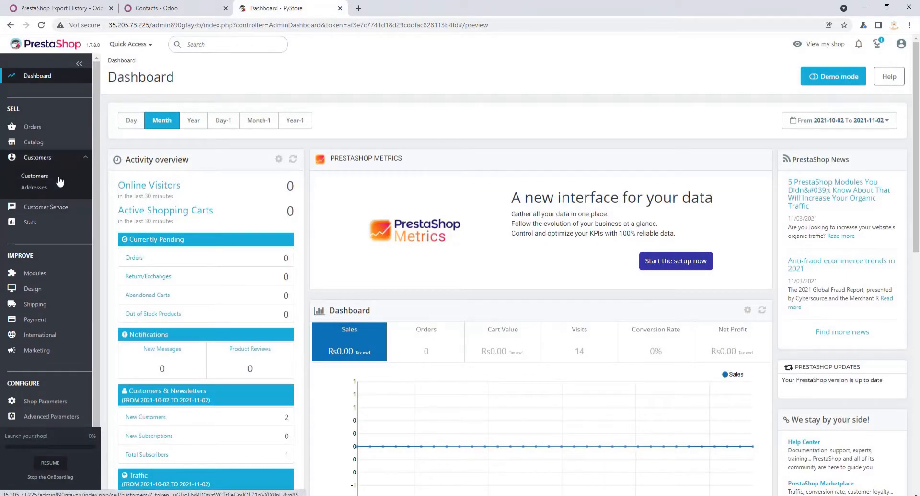
{"action": "left_click", "coordinate": [59, 179]}
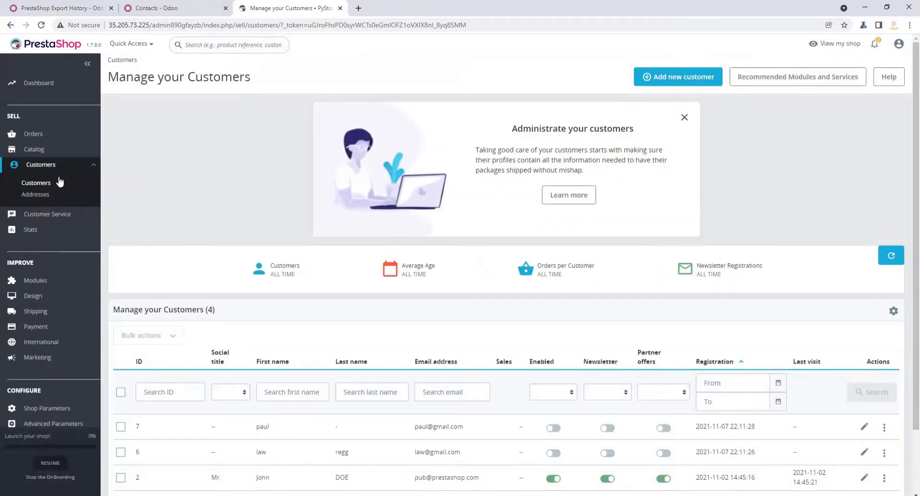
{"action": "scroll", "coordinate": [358, 250], "scroll_direction": "down", "scroll_amount": 2}
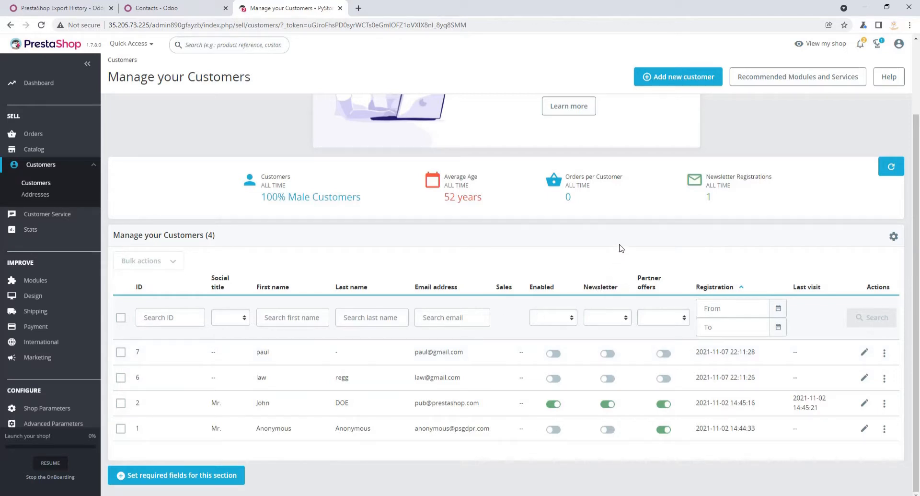
- Start a new customer with the social title Mr. and enter the customer's first and last name
{"action": "left_click", "coordinate": [684, 80]}
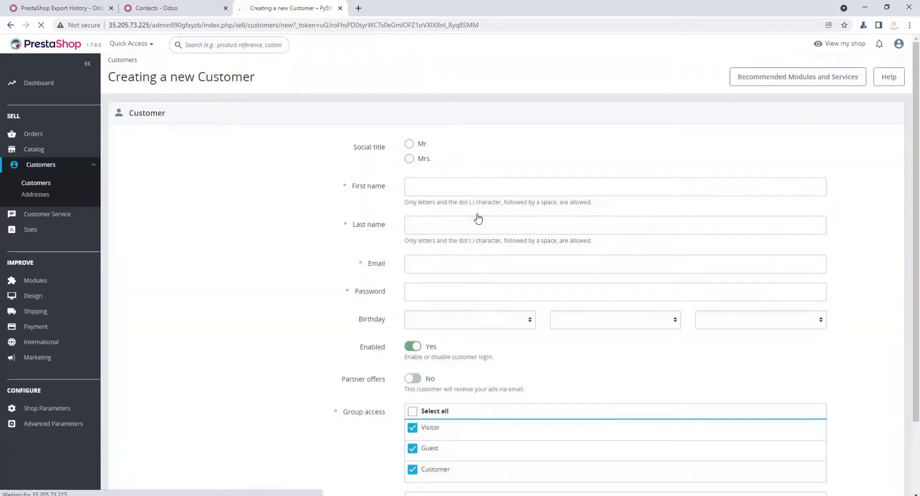
{"action": "left_click", "coordinate": [409, 144]}
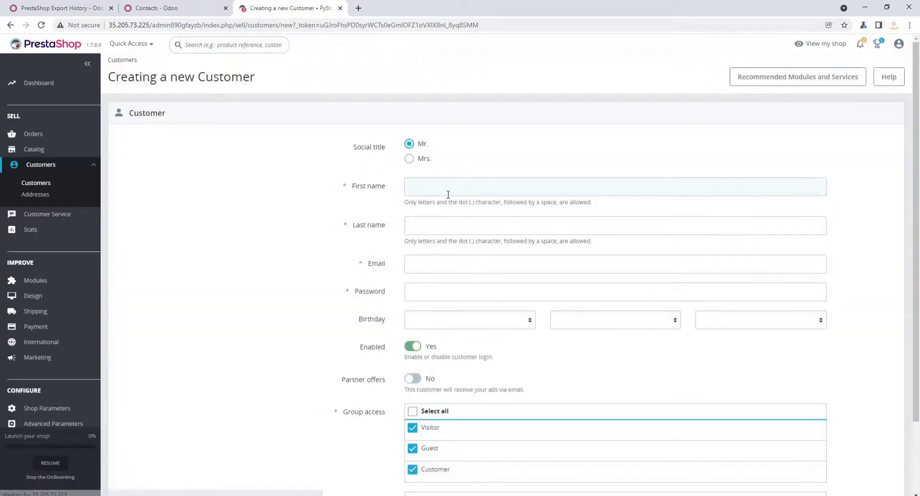
{"action": "left_click", "coordinate": [448, 194]}
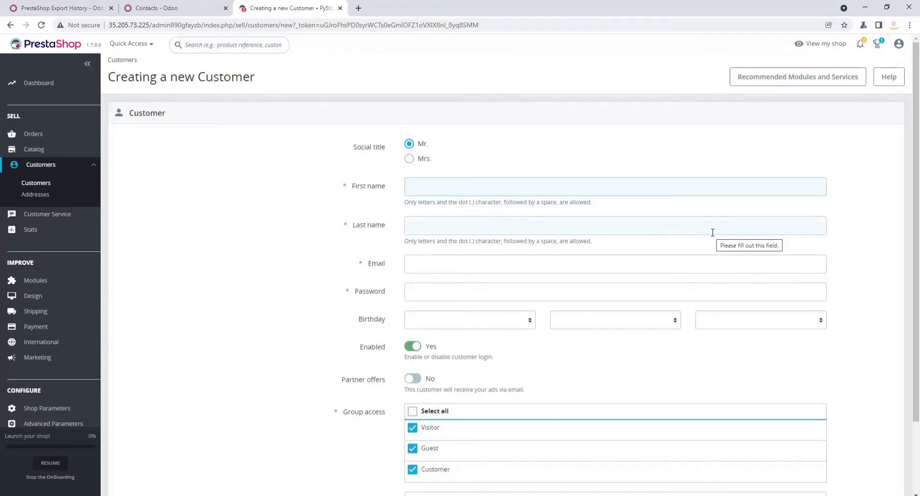
{"action": "type", "text": "am"}
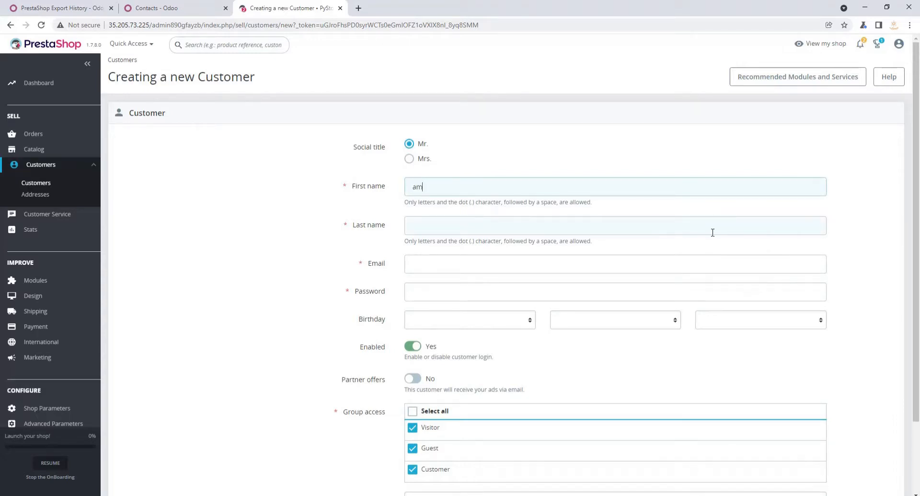
{"action": "key", "text": "BackSpace"}
{"action": "key", "text": "BackSpace"}
{"action": "type", "text": "gregg"}
{"action": "left_click", "coordinate": [556, 225]}
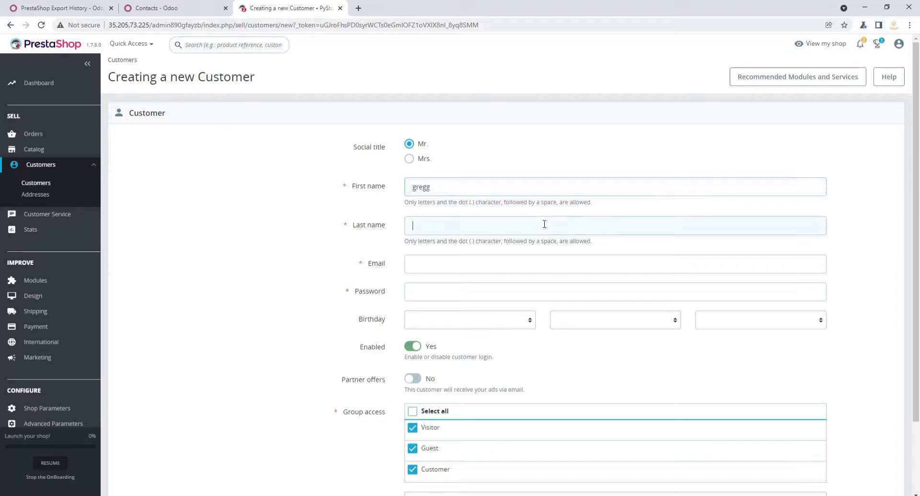
{"action": "type", "text": "g"}
{"action": "key", "text": "BackSpace"}
{"action": "key", "text": "BackSpace"}
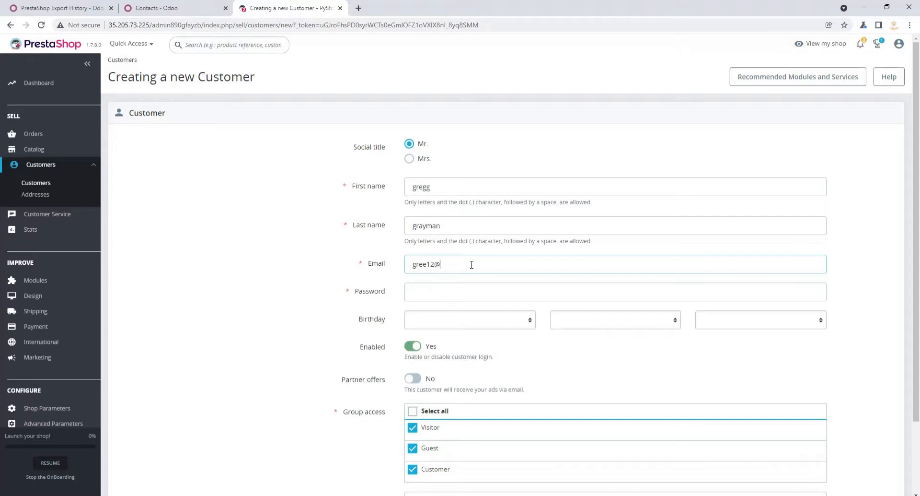
- Fill in the new customer's email and account password, and save the customer
{"action": "type", "text": "com"}
{"action": "left_click", "coordinate": [448, 292]}
{"action": "key", "text": "BackSpace"}
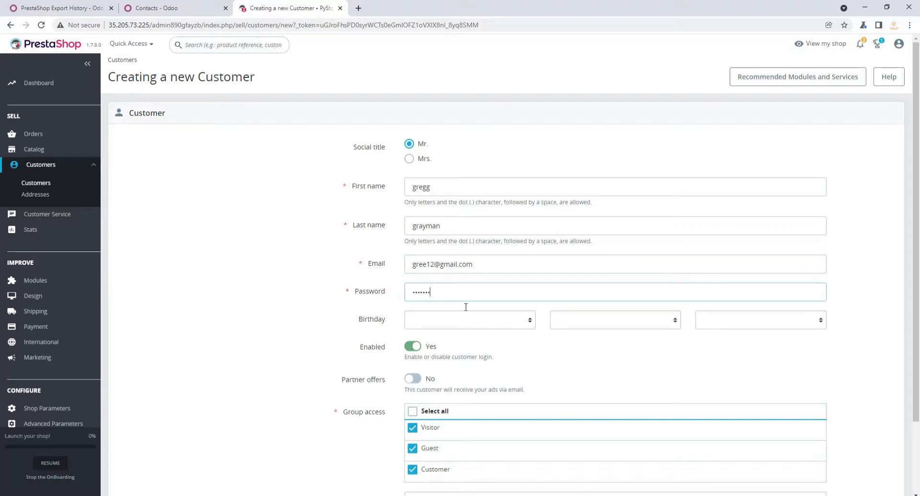
{"action": "scroll", "coordinate": [564, 233], "scroll_direction": "down", "scroll_amount": 2}
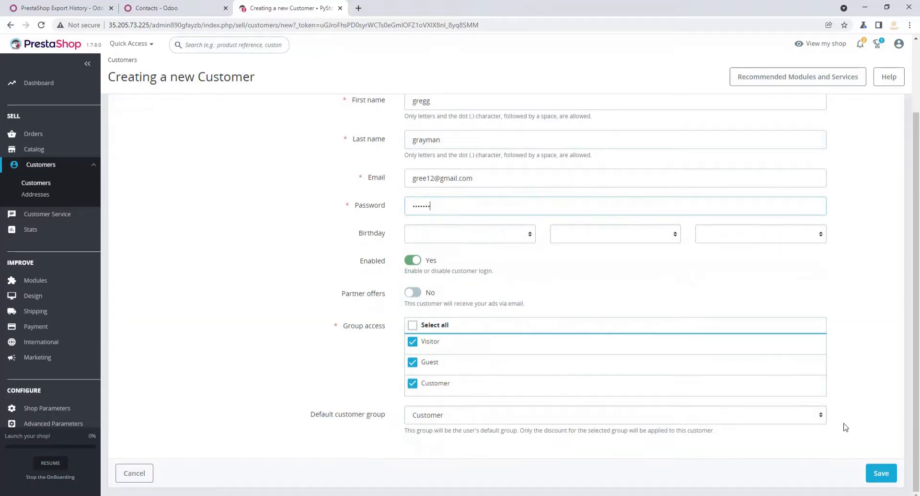
{"action": "left_click", "coordinate": [881, 473]}
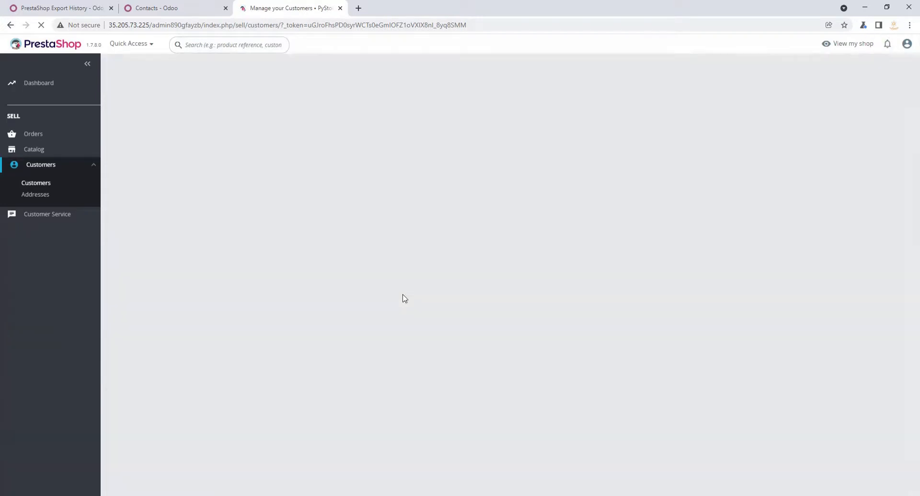
{"action": "scroll", "coordinate": [313, 370], "scroll_direction": "down", "scroll_amount": 3}
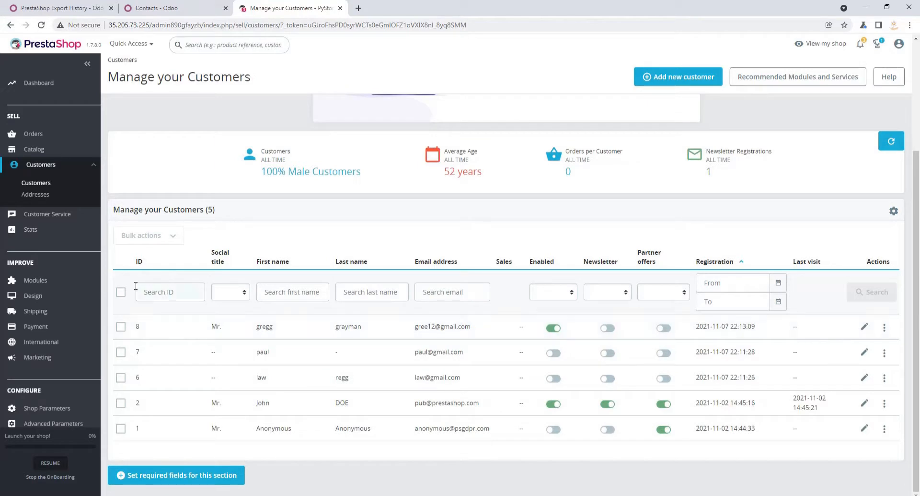
- Examine the fields of the new customer address form and return to the customer list without saving
{"action": "left_click", "coordinate": [32, 196]}
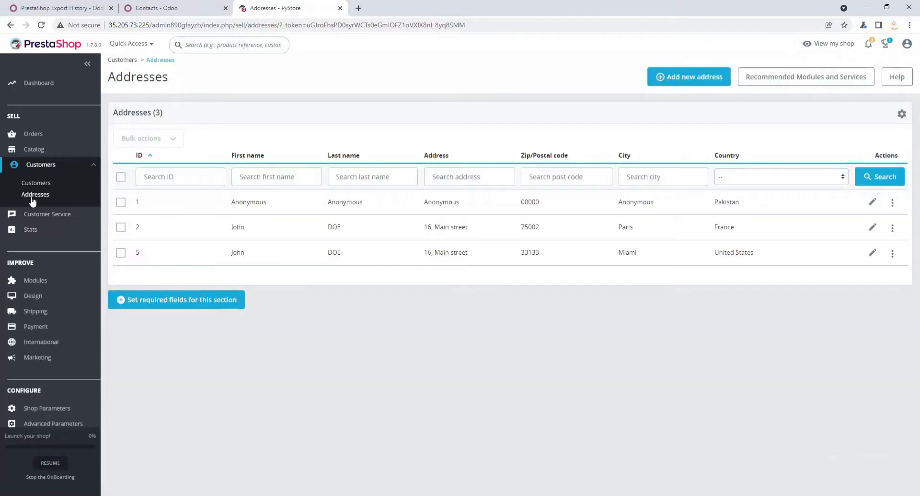
{"action": "left_click", "coordinate": [694, 74]}
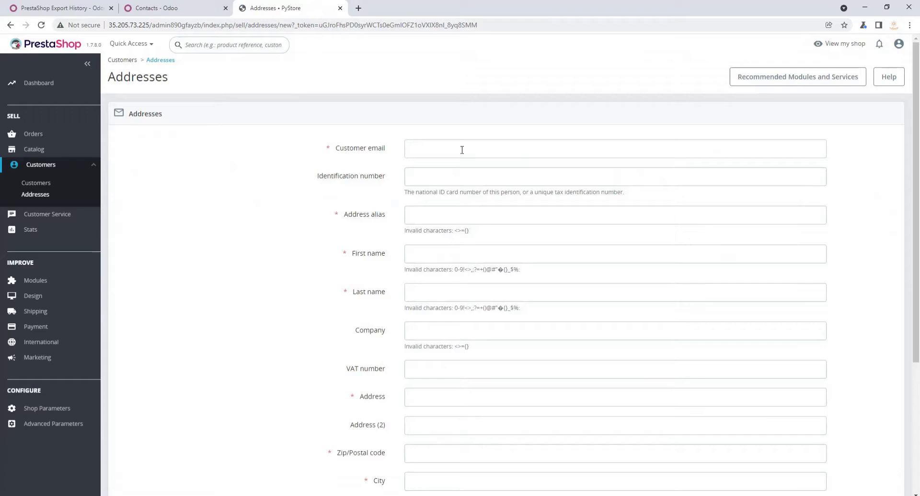
{"action": "left_click", "coordinate": [463, 150]}
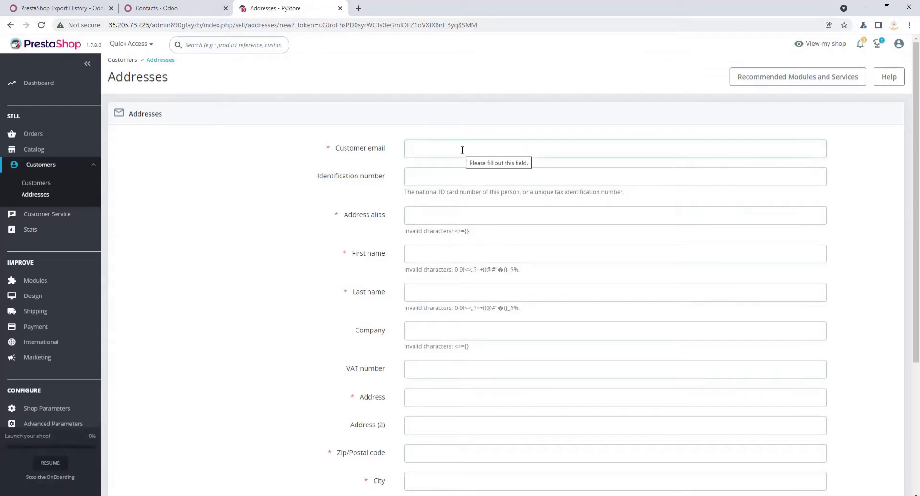
{"action": "scroll", "coordinate": [489, 209], "scroll_direction": "down", "scroll_amount": 4}
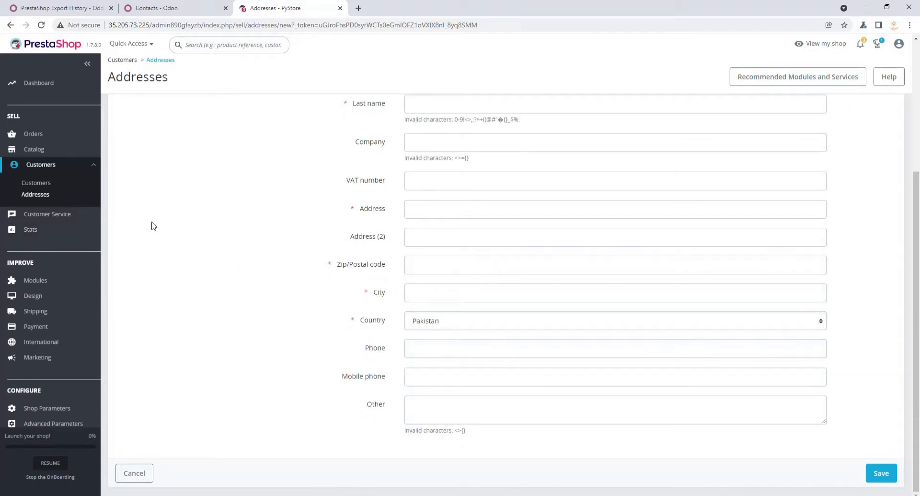
{"action": "left_click", "coordinate": [36, 183]}
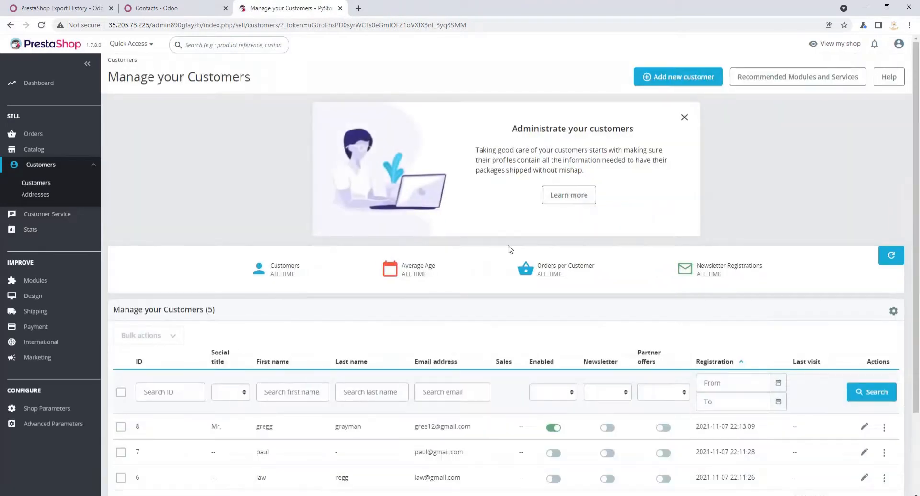
- Switch to the Odoo PrestaShop connector, choose customer import from the local store, and run the synchronization
{"action": "left_click", "coordinate": [42, 6]}
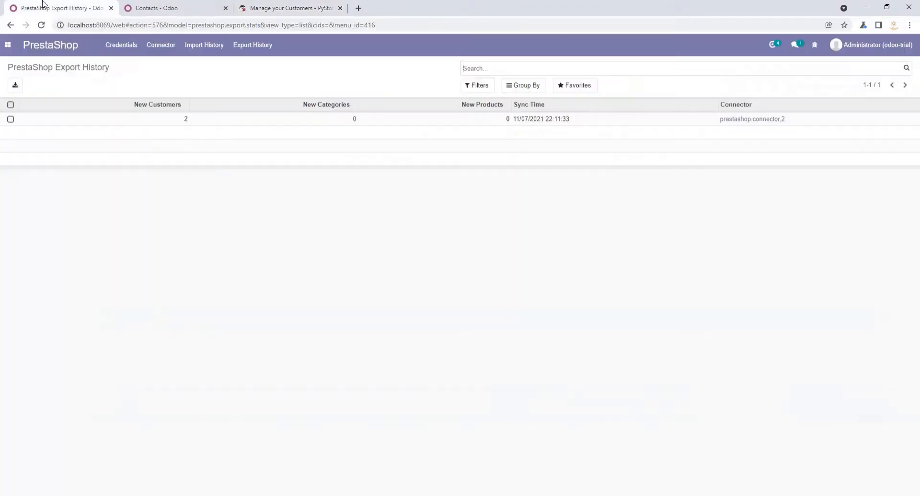
{"action": "left_click", "coordinate": [154, 48]}
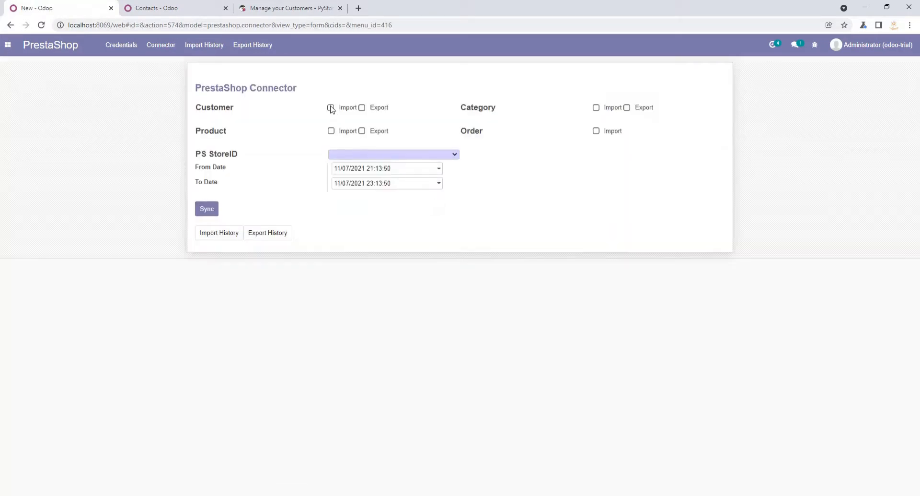
{"action": "left_click", "coordinate": [406, 156]}
{"action": "left_click", "coordinate": [407, 167]}
{"action": "left_click", "coordinate": [211, 213]}
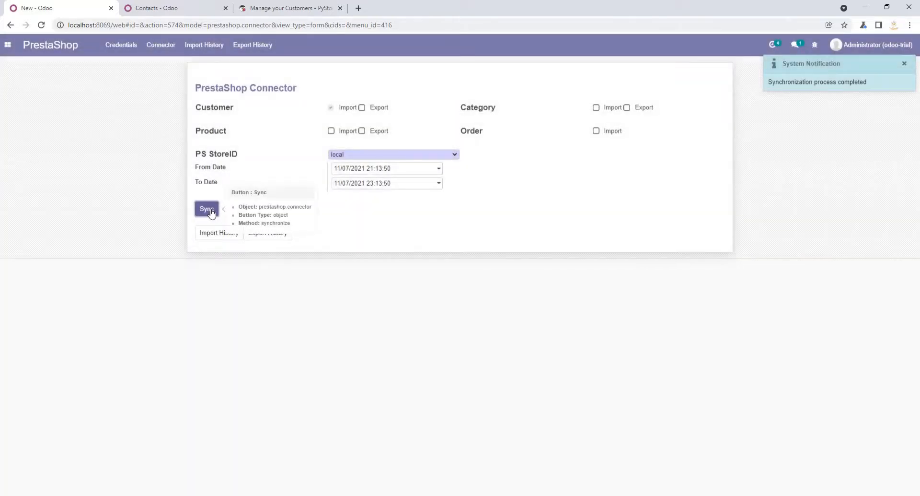
- Check the imported customers in the Odoo contacts using both the list and kanban views
{"action": "left_click", "coordinate": [183, 8]}
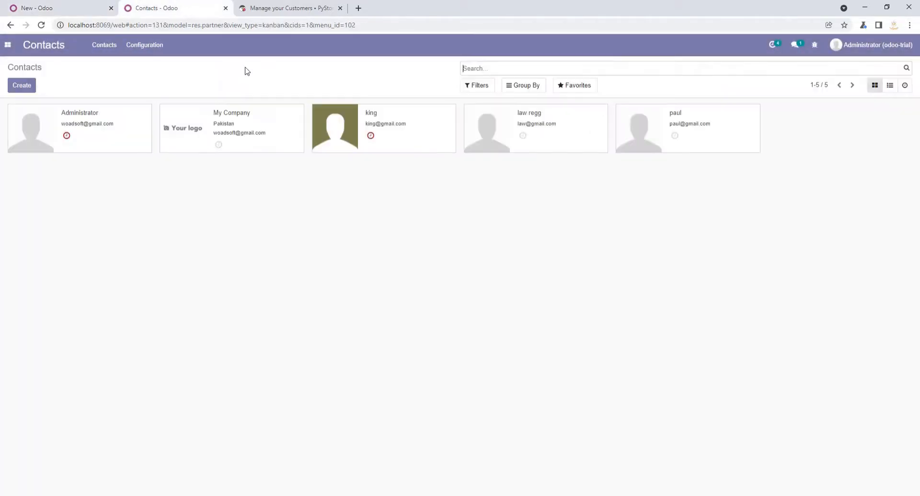
{"action": "left_click", "coordinate": [891, 87]}
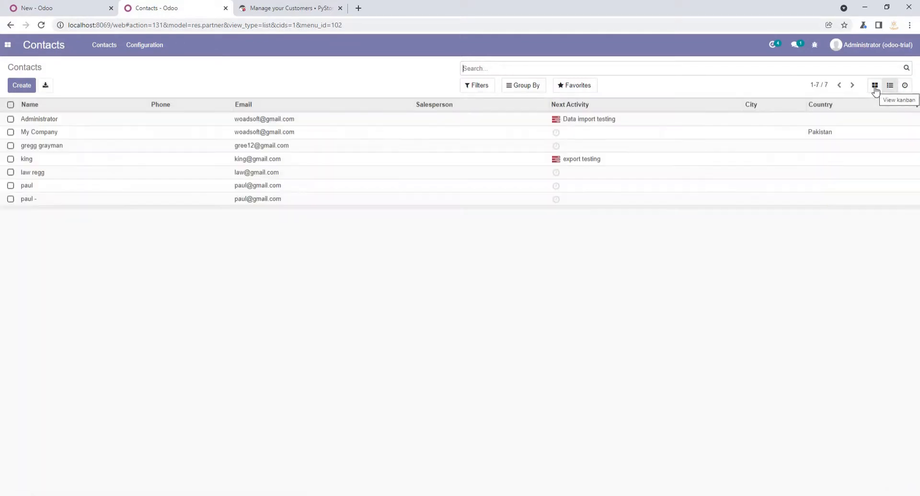
{"action": "left_click", "coordinate": [875, 86]}
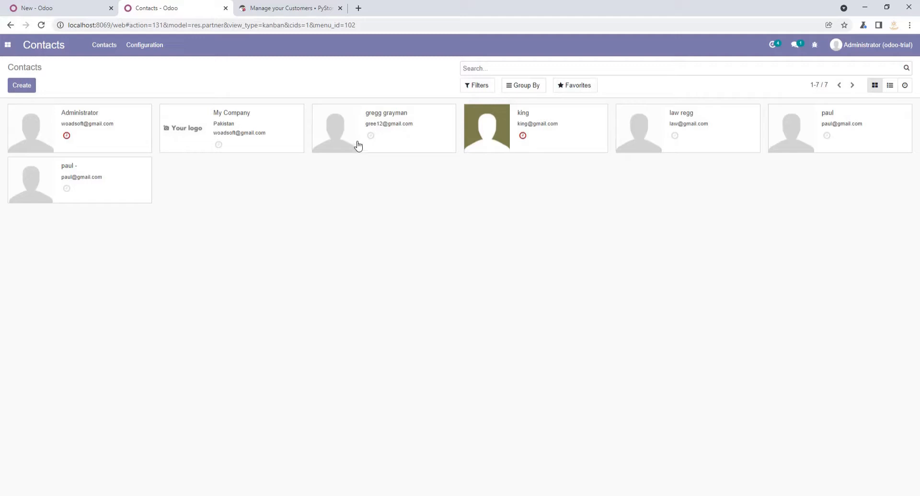
{"action": "left_click", "coordinate": [29, 6]}
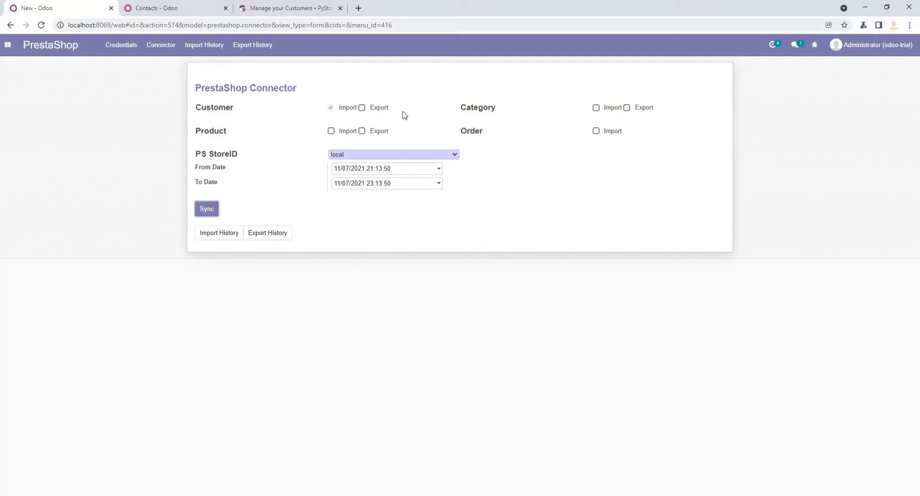
{"action": "left_click", "coordinate": [144, 8]}
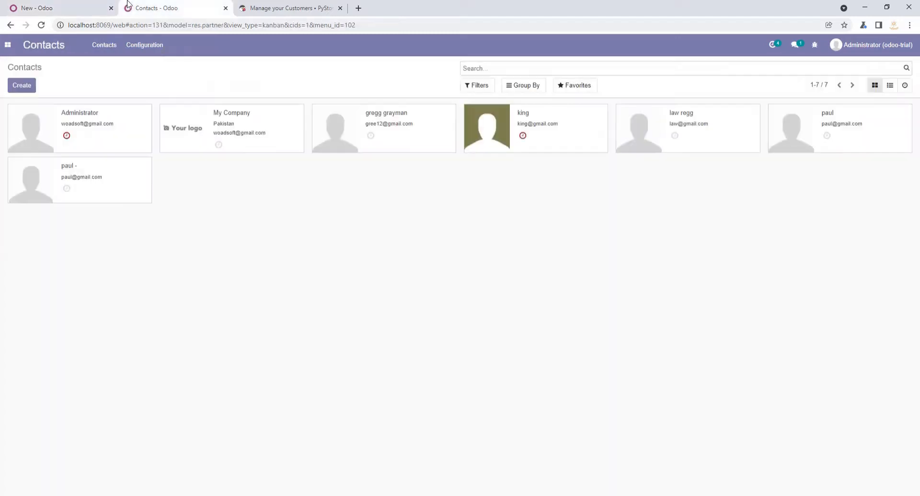
- Open the customer list in the Invoicing app and remove its Customer Invoices filter to show all records
{"action": "left_click", "coordinate": [6, 45]}
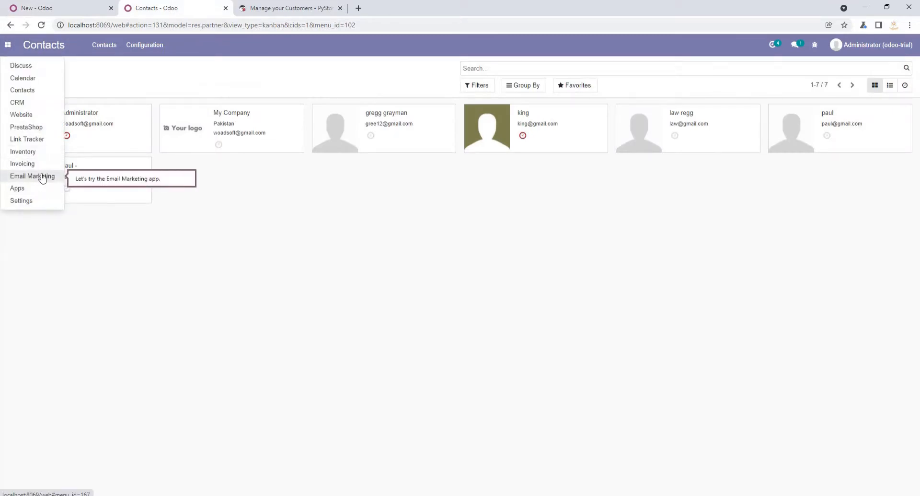
{"action": "left_click", "coordinate": [44, 175]}
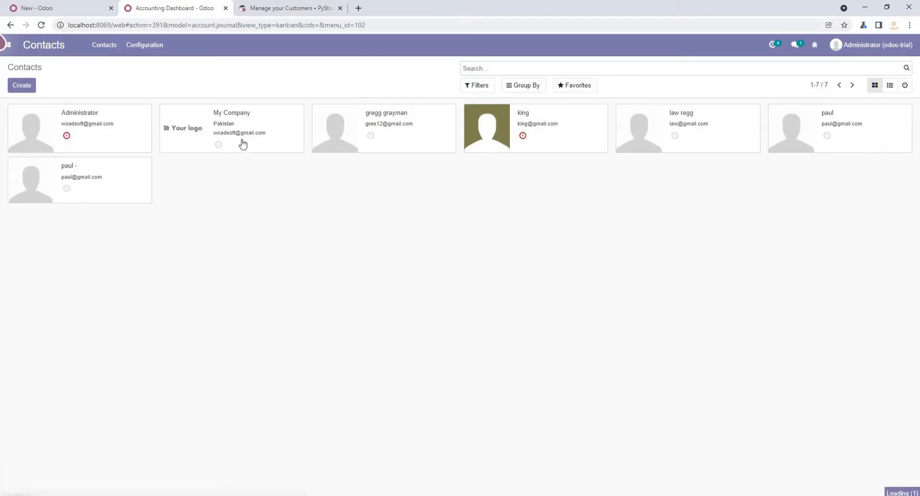
{"action": "left_click", "coordinate": [156, 45]}
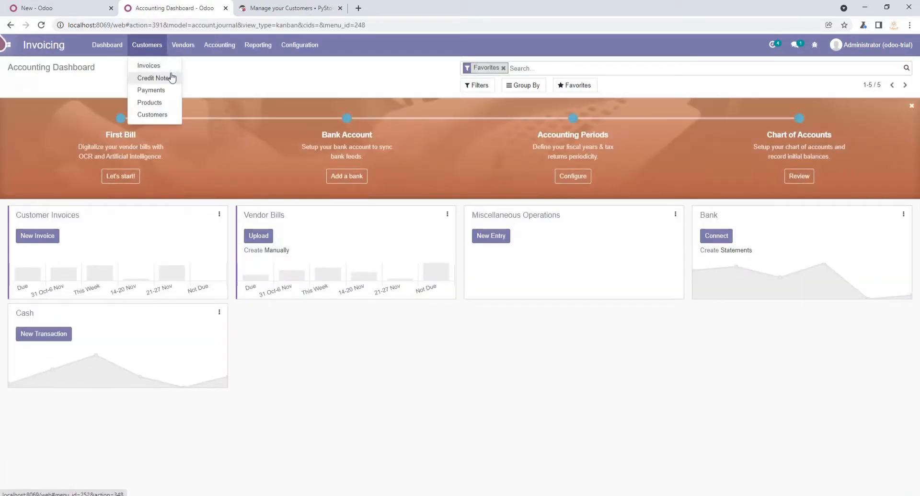
{"action": "left_click", "coordinate": [168, 116]}
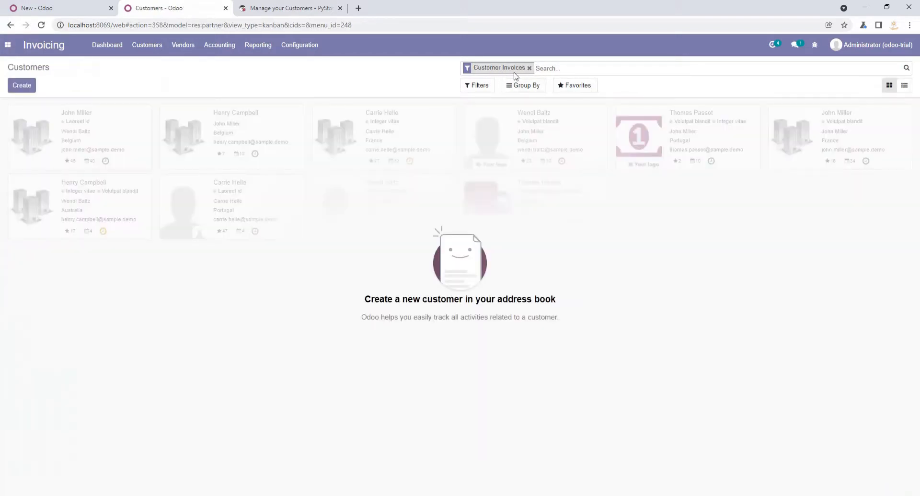
{"action": "left_click", "coordinate": [530, 69]}
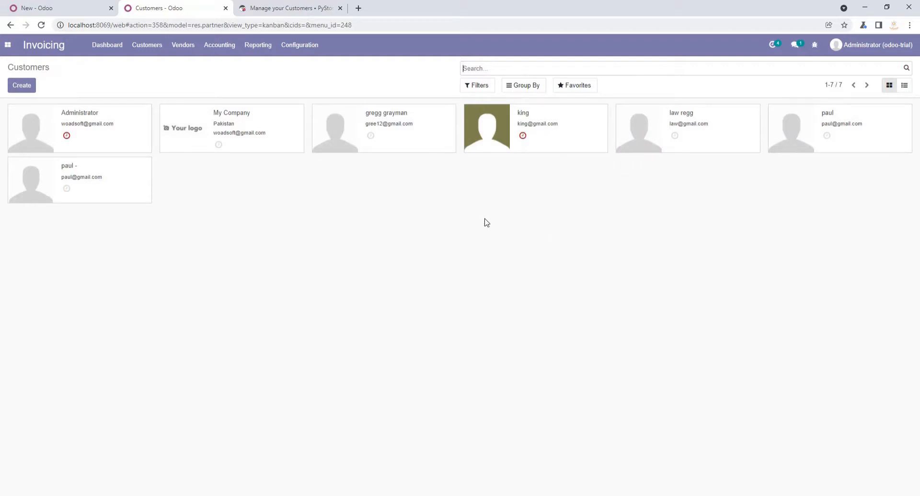
- Turn off customer import in the PrestaShop connector, and open the product categories in Invoicing
{"action": "left_click", "coordinate": [80, 15]}
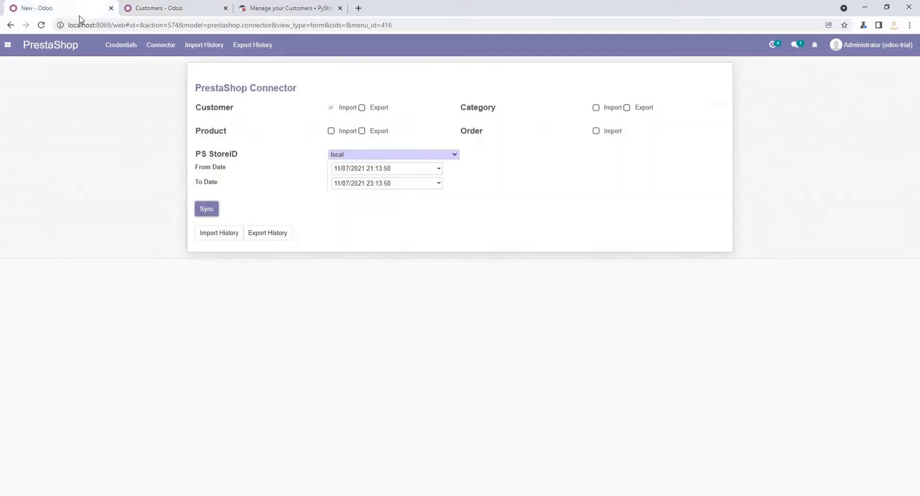
{"action": "left_click", "coordinate": [331, 108]}
{"action": "left_click", "coordinate": [172, 7]}
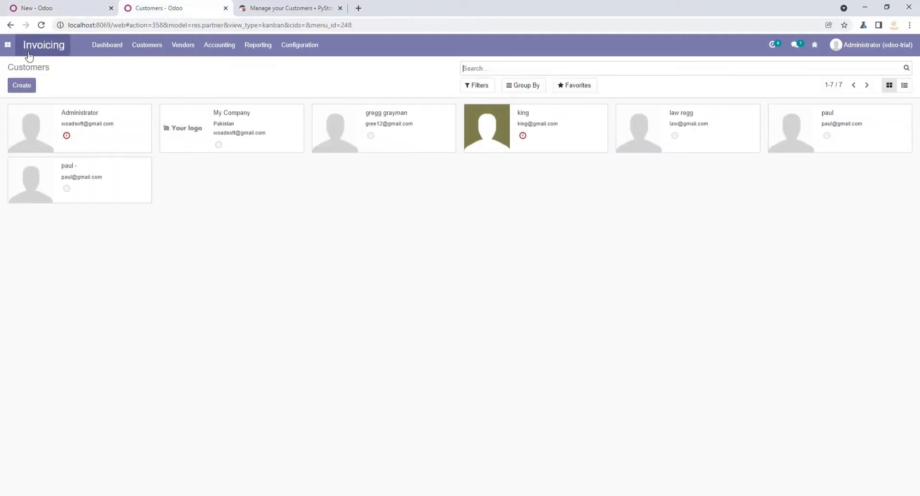
{"action": "left_click", "coordinate": [297, 45]}
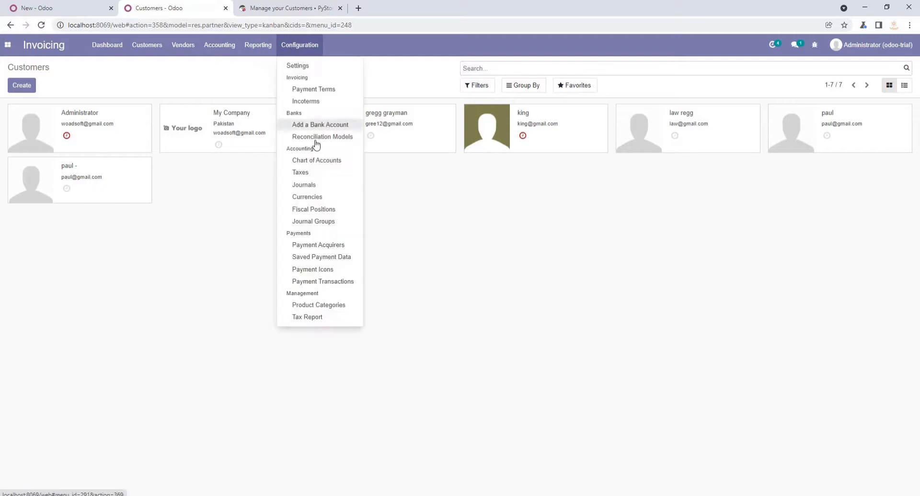
{"action": "left_click", "coordinate": [329, 307]}
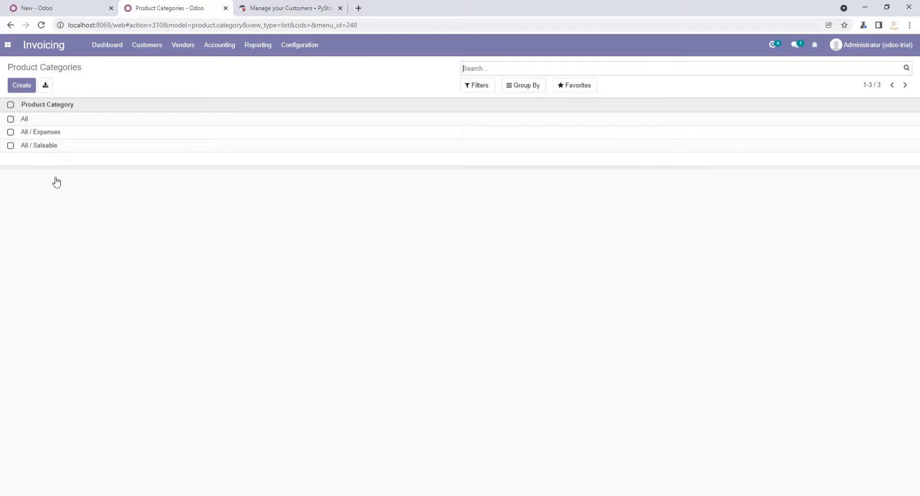
- Create and save a product category named Mobiles, and return to the product category list
{"action": "left_click", "coordinate": [20, 85]}
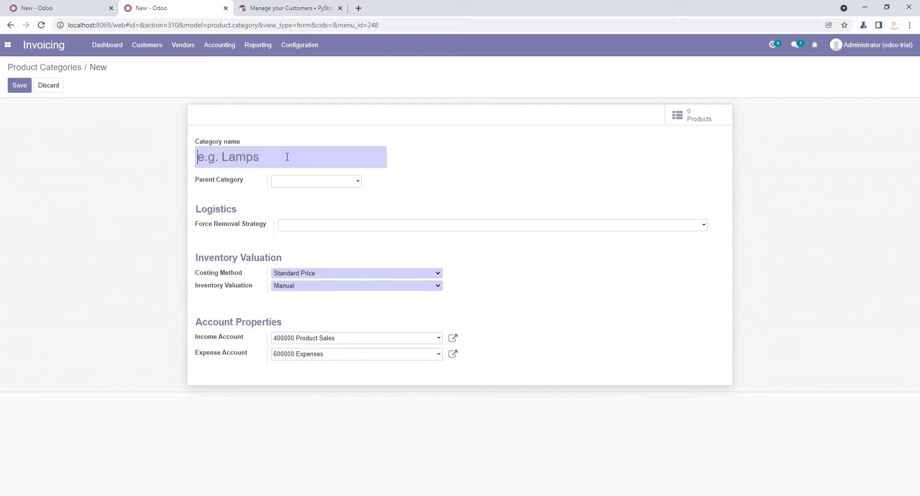
{"action": "type", "text": "Mobiles"}
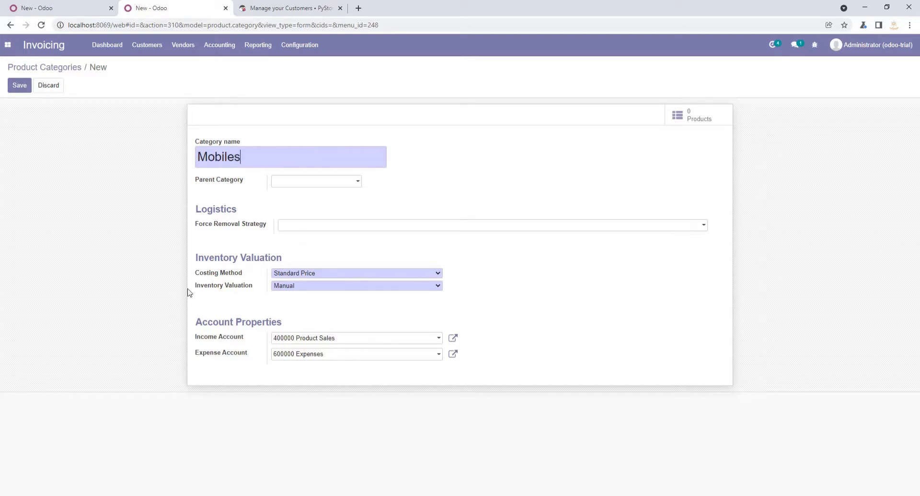
{"action": "left_click", "coordinate": [20, 85]}
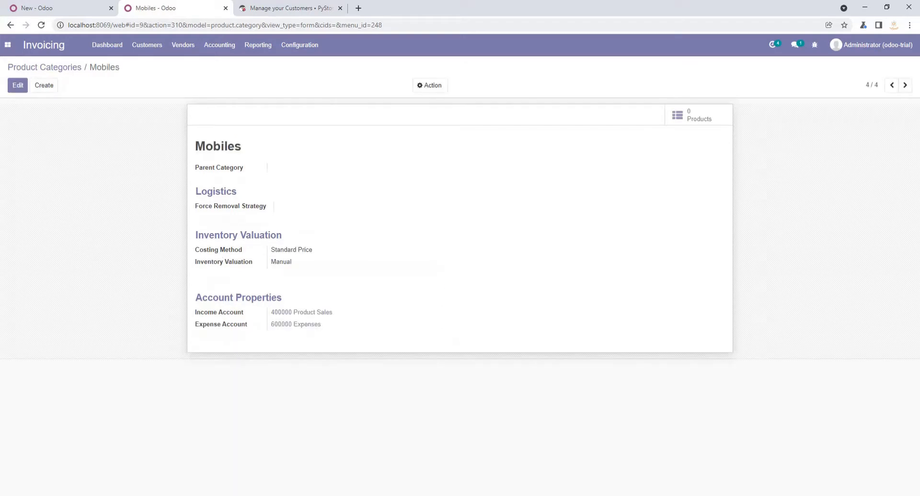
{"action": "left_click", "coordinate": [42, 70]}
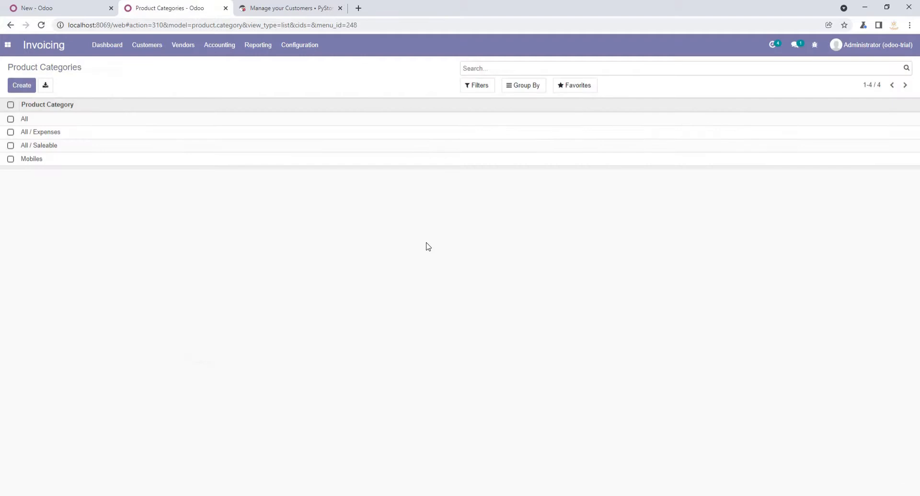
- Run a category export from the PrestaShop connector to the local store
{"action": "left_click", "coordinate": [76, 6]}
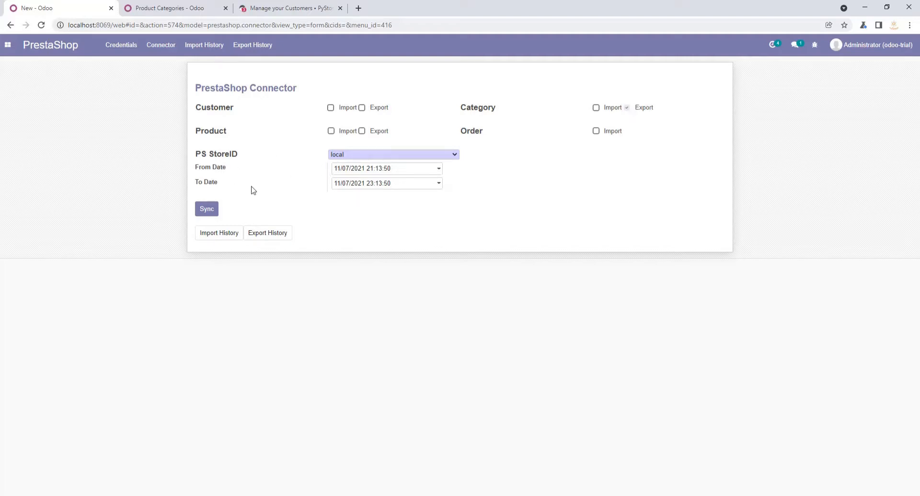
{"action": "left_click", "coordinate": [206, 209]}
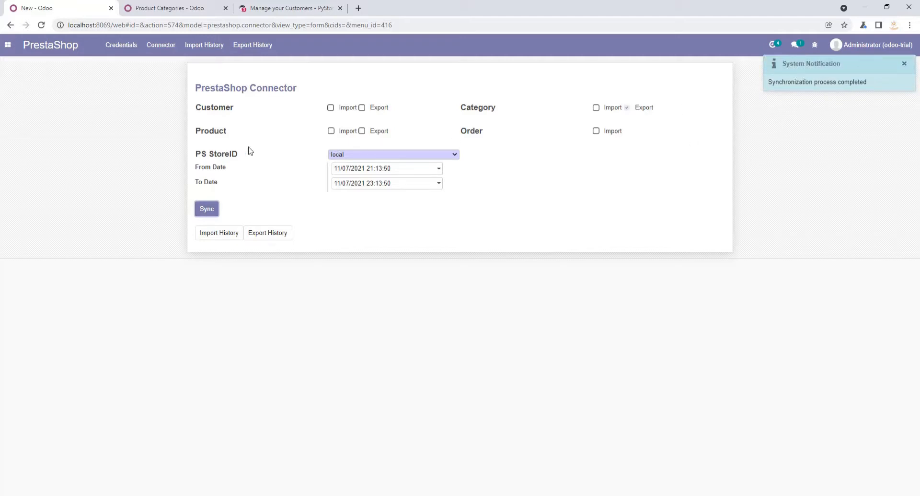
- Switch to the PrestaShop back office and check the categories and the list of empty categories for the exported category
{"action": "left_click", "coordinate": [276, 7]}
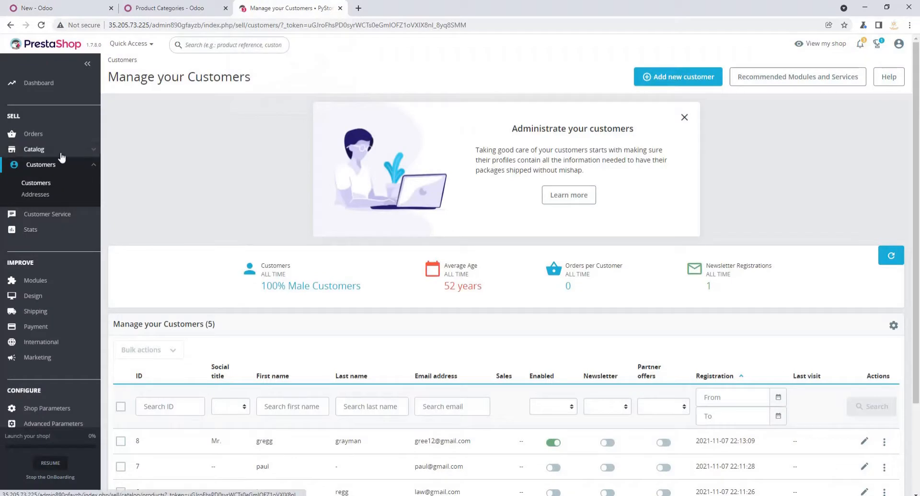
{"action": "mouse_move", "coordinate": [48, 149]}
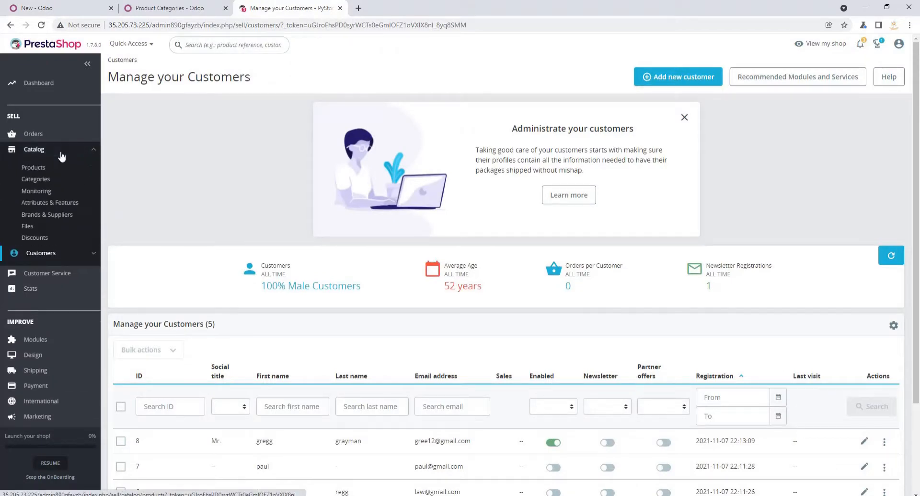
{"action": "left_click", "coordinate": [41, 181]}
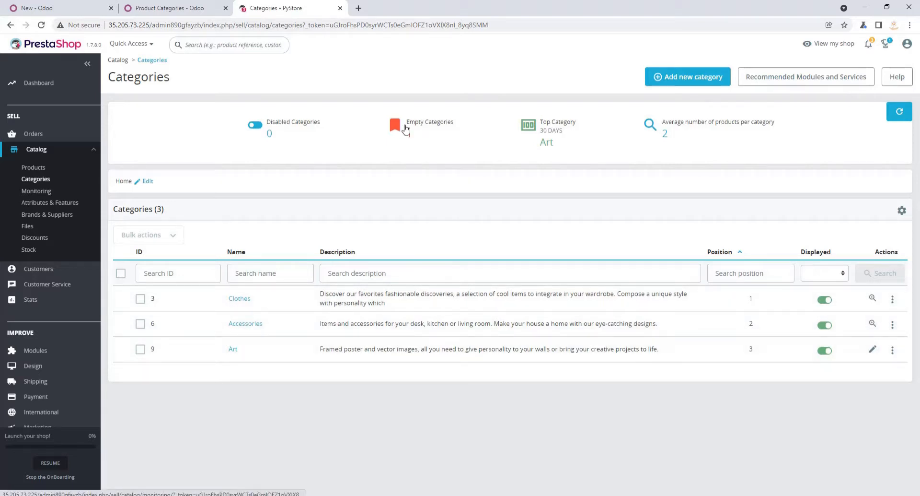
{"action": "left_click", "coordinate": [424, 127]}
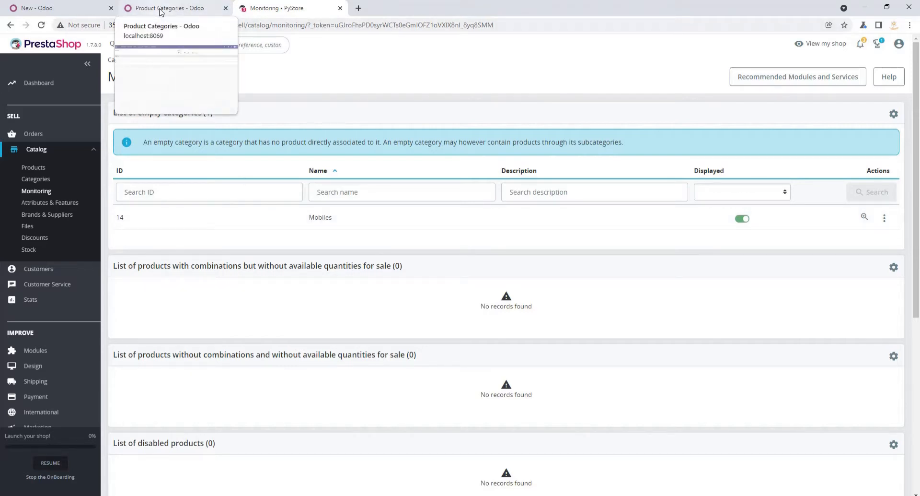
{"action": "left_click", "coordinate": [40, 182]}
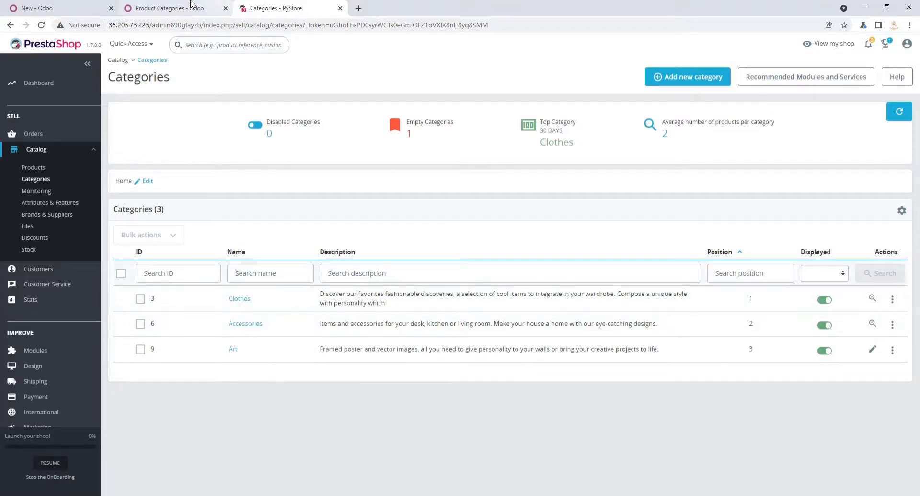
- In the Odoo connector, set the From Date to 11/01/2021, choose category import, and run the synchronization
{"action": "left_click", "coordinate": [22, 4]}
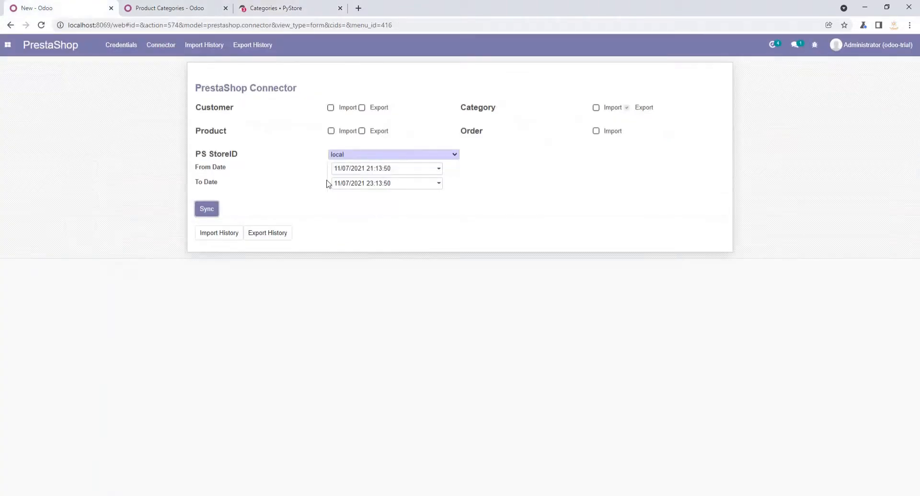
{"action": "left_click", "coordinate": [398, 168]}
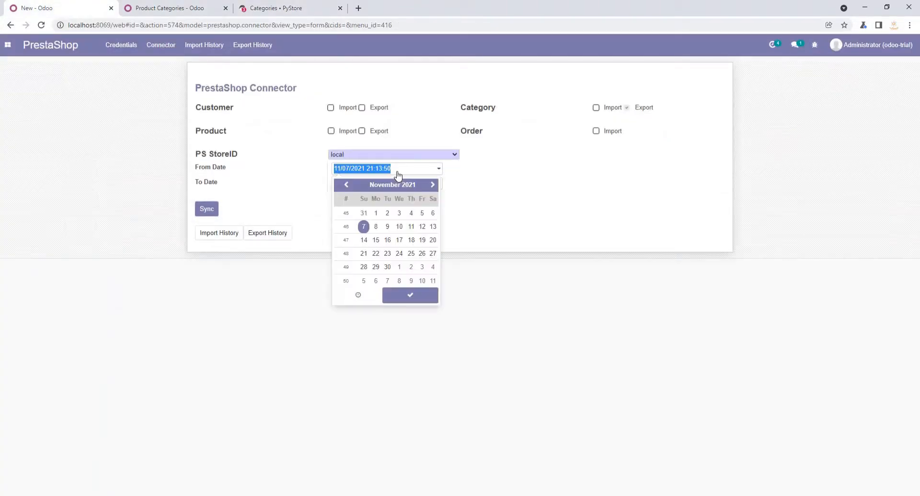
{"action": "left_click", "coordinate": [377, 214]}
{"action": "left_click", "coordinate": [420, 299]}
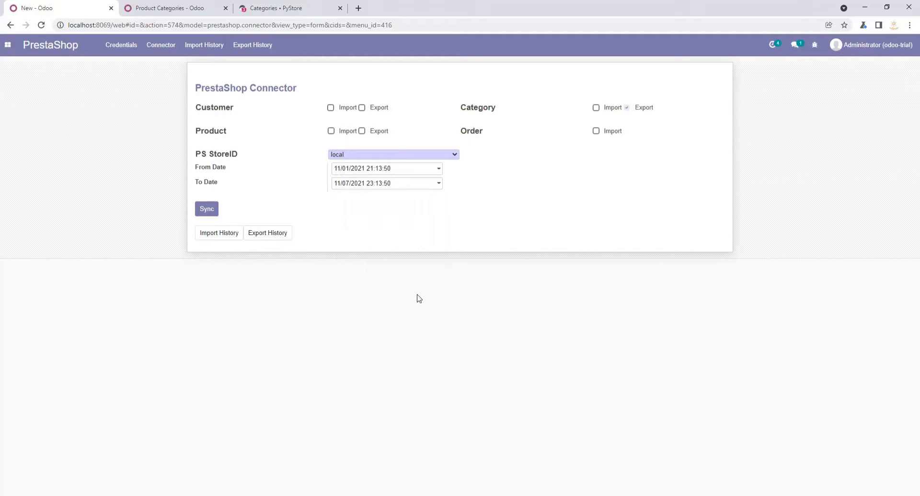
{"action": "left_click", "coordinate": [597, 109]}
{"action": "left_click", "coordinate": [209, 210]}
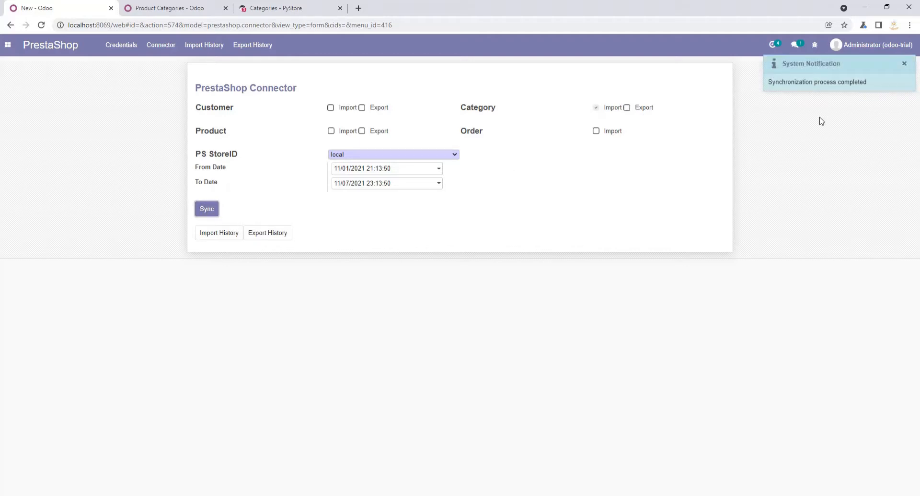
- Reload the Odoo product category list to check for the imported categories, and return to the connector form
{"action": "left_click", "coordinate": [149, 7]}
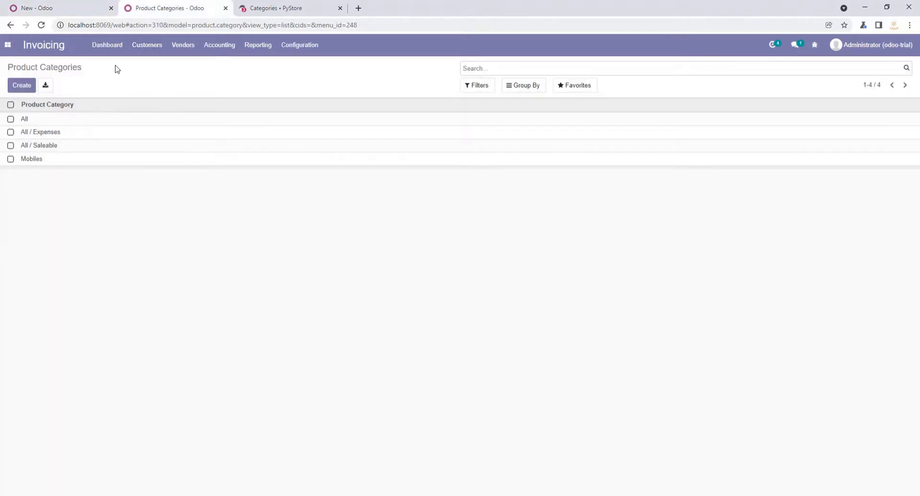
{"action": "left_click", "coordinate": [207, 26]}
{"action": "key", "text": "Return"}
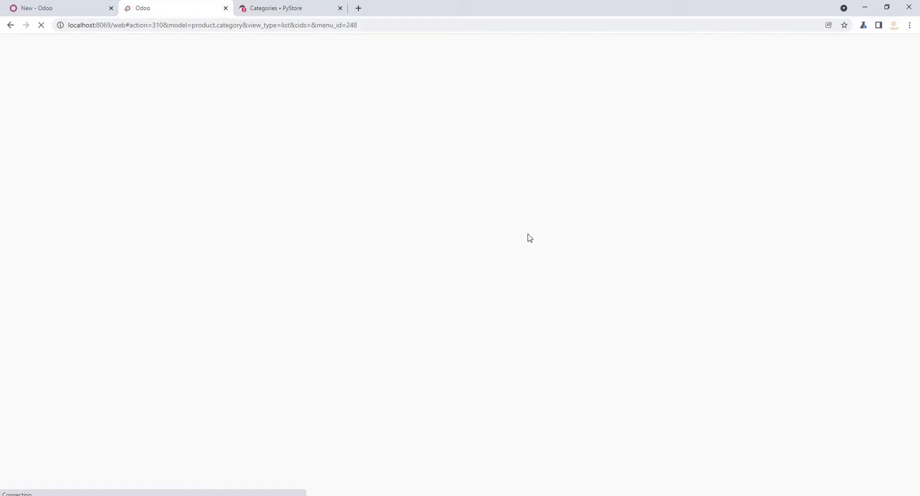
{"action": "left_click", "coordinate": [69, 6]}
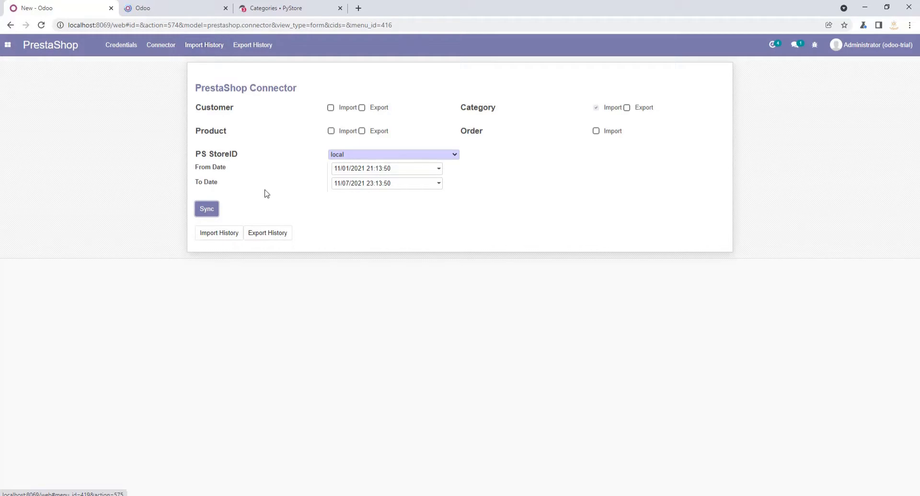
- Compare the Odoo product category list with the PrestaShop categories, and clear the category import option in the Odoo connector
{"action": "left_click", "coordinate": [156, 8]}
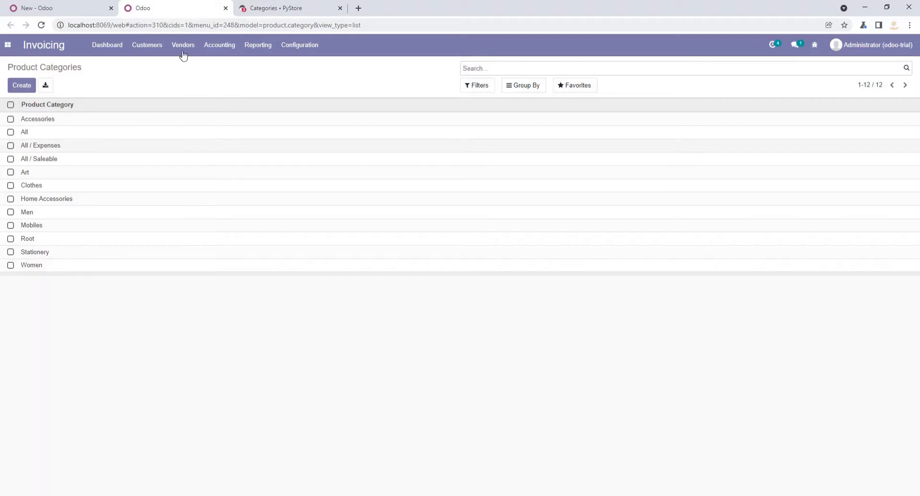
{"action": "left_click", "coordinate": [275, 5]}
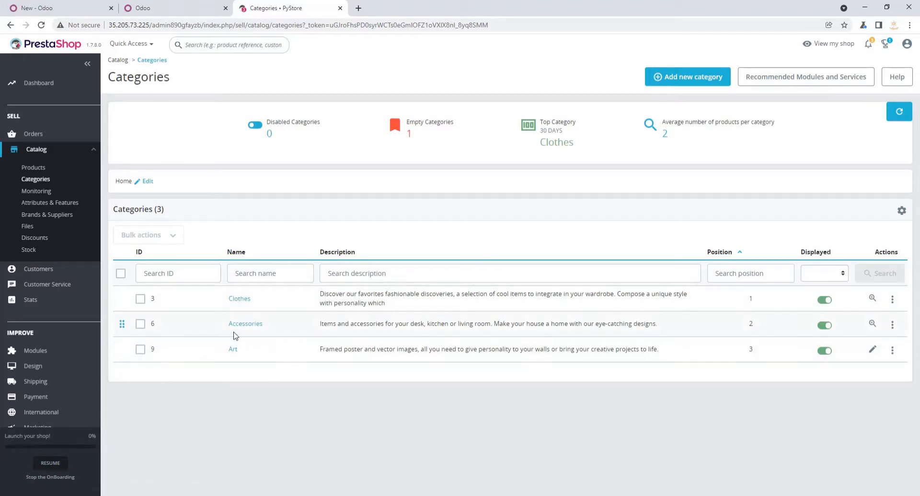
{"action": "left_click", "coordinate": [157, 7]}
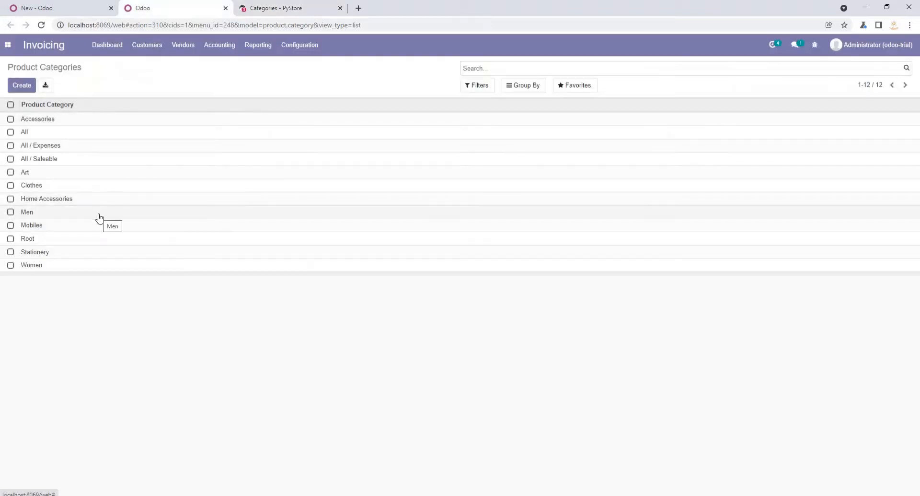
{"action": "left_click", "coordinate": [67, 5]}
{"action": "left_click", "coordinate": [596, 108]}
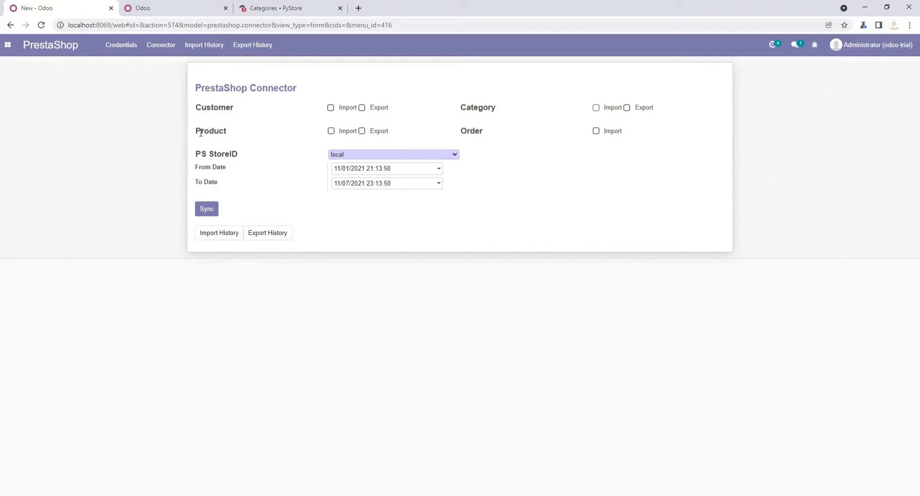
- Open the customer products list in Odoo and the catalog's product list in the PrestaShop back office to compare them
{"action": "left_click", "coordinate": [180, 13]}
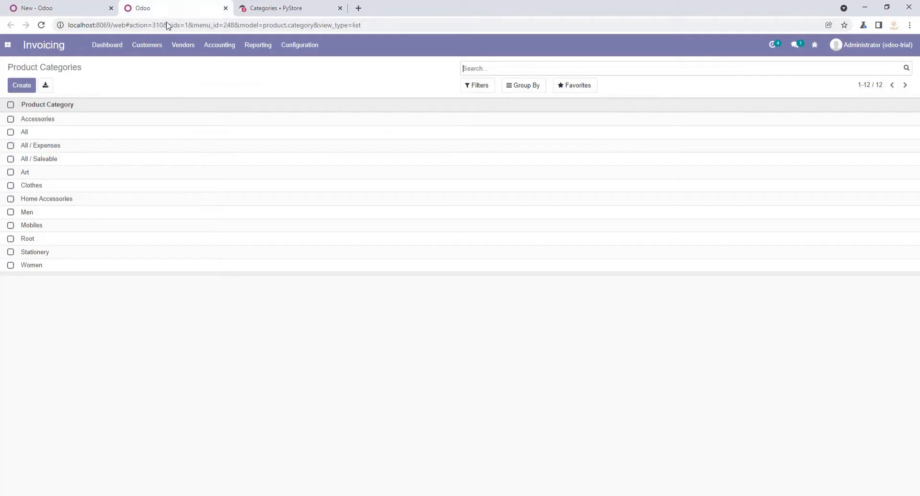
{"action": "left_click", "coordinate": [144, 51]}
{"action": "left_click", "coordinate": [168, 111]}
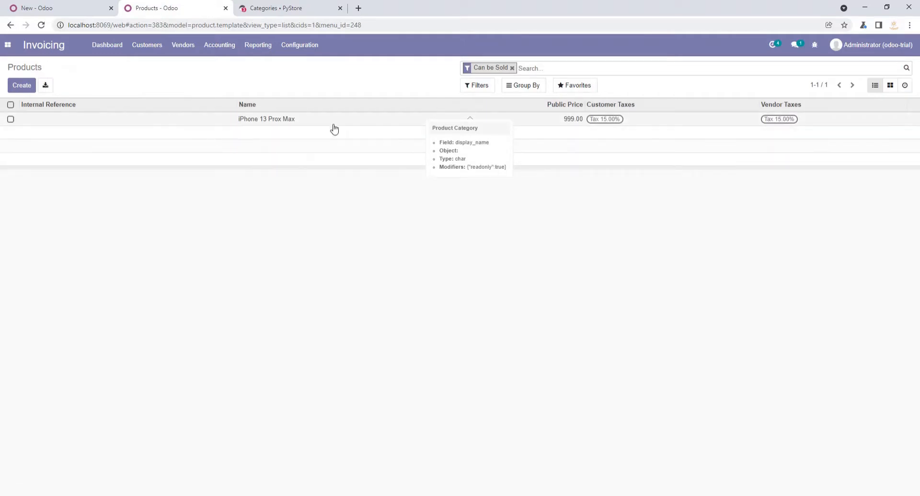
{"action": "left_click", "coordinate": [84, 9]}
{"action": "left_click", "coordinate": [281, 8]}
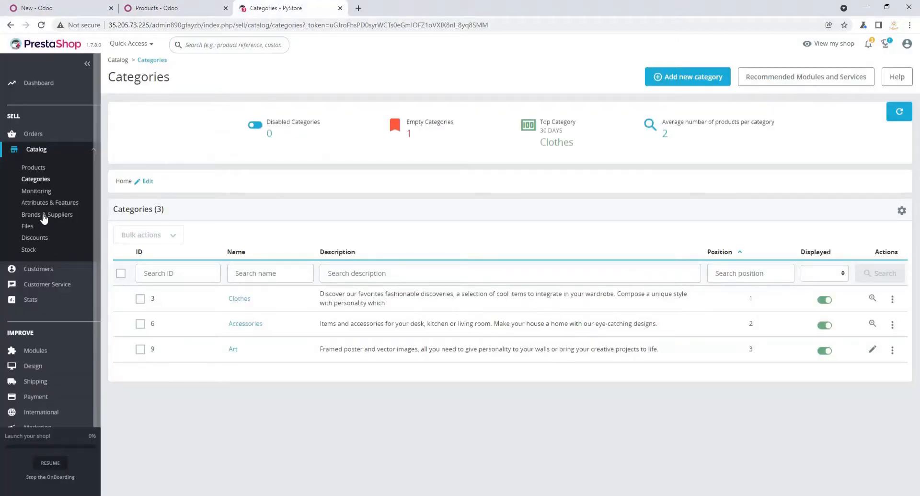
{"action": "left_click", "coordinate": [42, 171]}
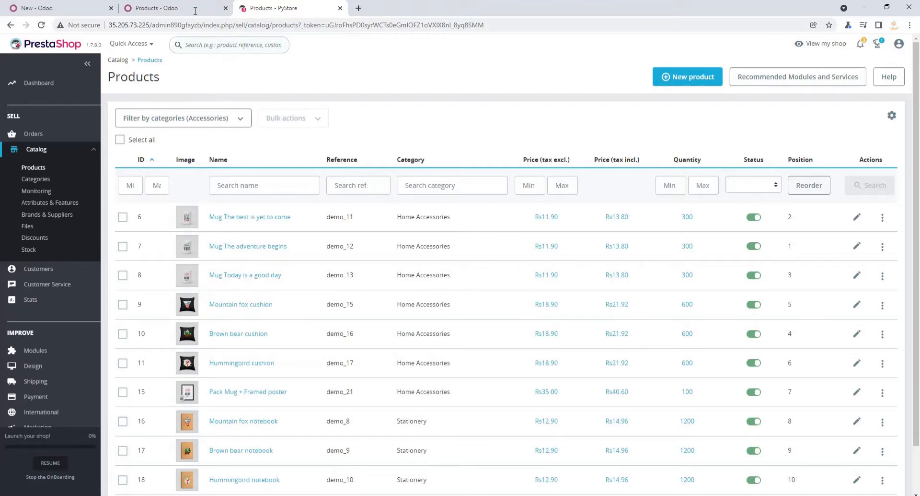
- In the Odoo connector, choose product export with the From Date at 11/01/2021 and run the synchronization
{"action": "left_click", "coordinate": [61, 8]}
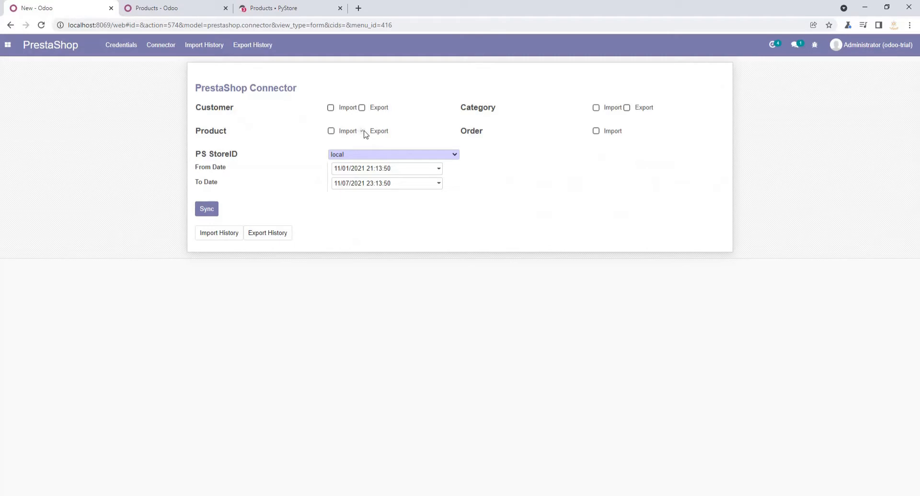
{"action": "left_click", "coordinate": [410, 171]}
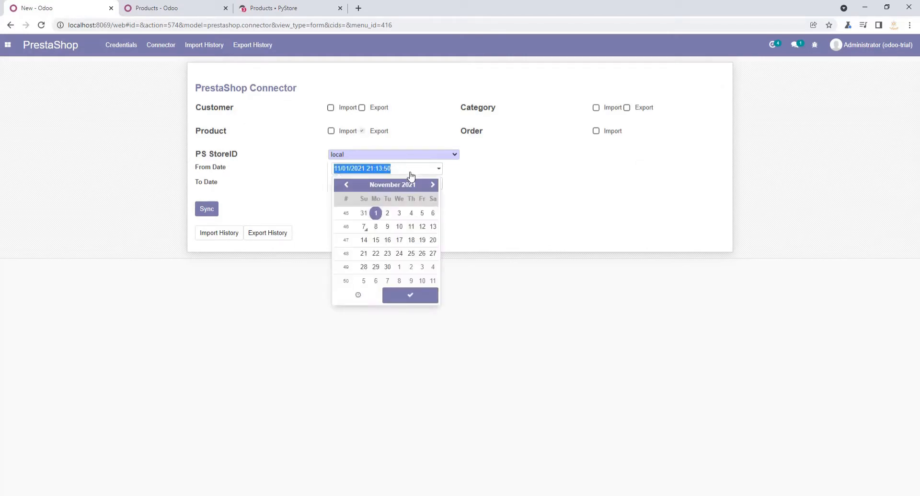
{"action": "left_click", "coordinate": [419, 296]}
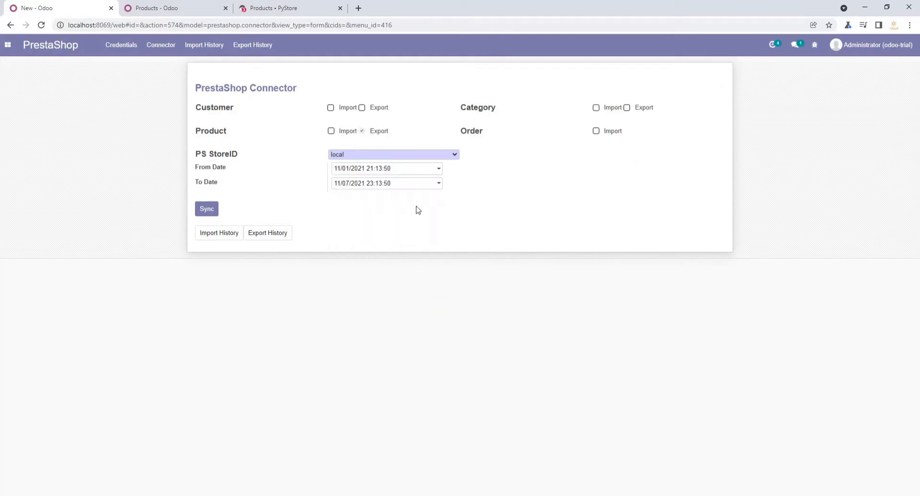
{"action": "left_click", "coordinate": [208, 210]}
- Switch to the PrestaShop back office, reload the product list, and look through it for the exported product
{"action": "left_click", "coordinate": [283, 8]}
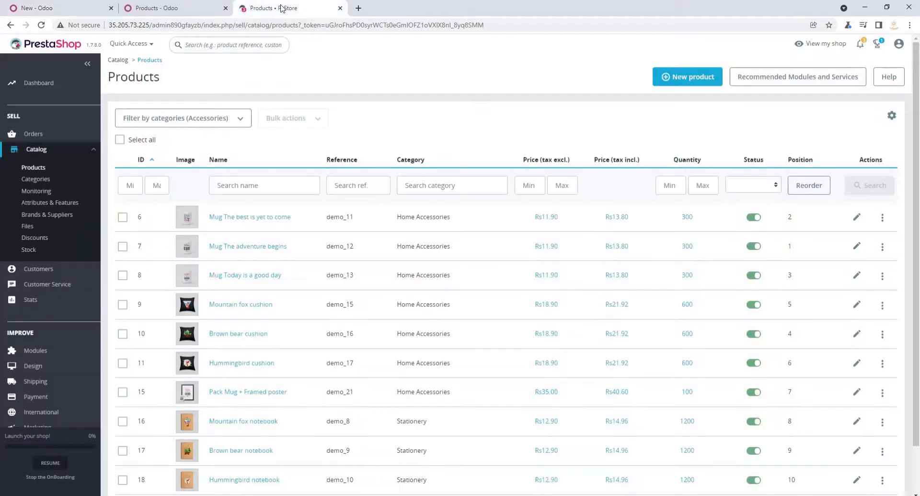
{"action": "left_click", "coordinate": [37, 168]}
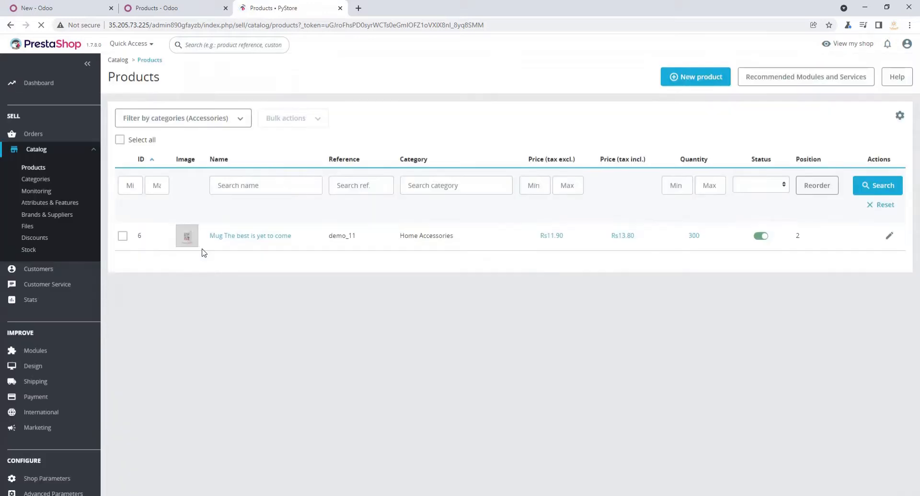
{"action": "scroll", "coordinate": [482, 298], "scroll_direction": "down", "scroll_amount": 1}
{"action": "scroll", "coordinate": [482, 298], "scroll_direction": "up", "scroll_amount": 1}
{"action": "scroll", "coordinate": [482, 299], "scroll_direction": "down", "scroll_amount": 1}
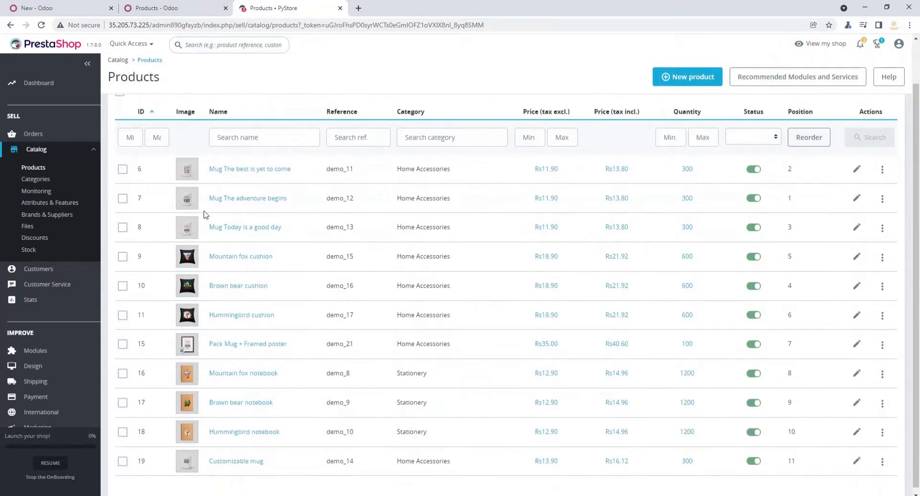
{"action": "scroll", "coordinate": [40, 167], "scroll_direction": "up", "scroll_amount": 1}
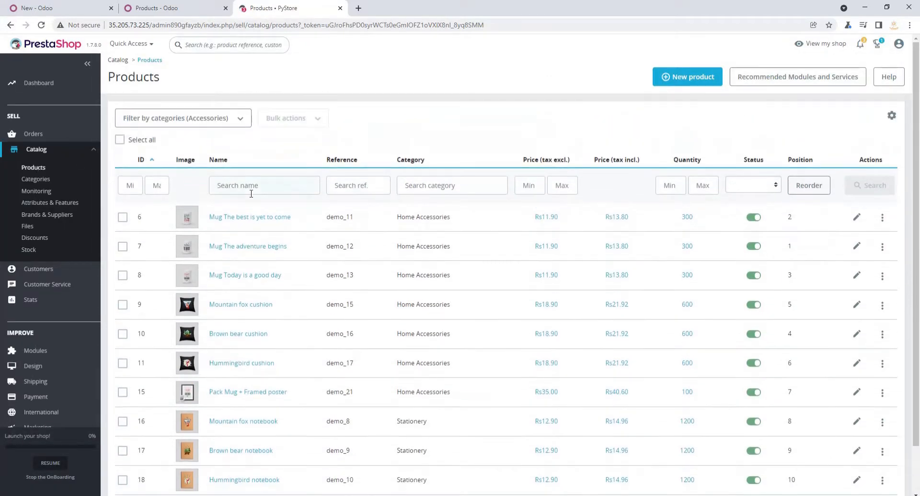
{"action": "left_click", "coordinate": [43, 170]}
{"action": "scroll", "coordinate": [248, 144], "scroll_direction": "down", "scroll_amount": 2}
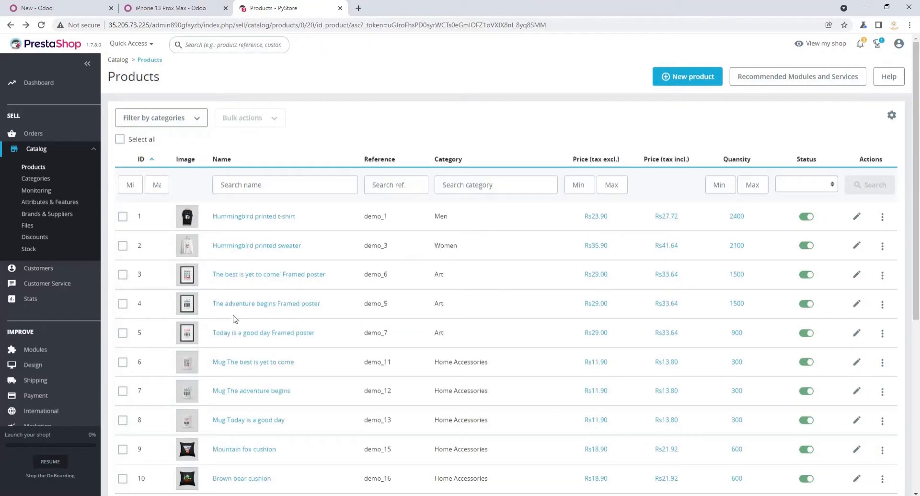
{"action": "scroll", "coordinate": [338, 309], "scroll_direction": "down", "scroll_amount": 5}
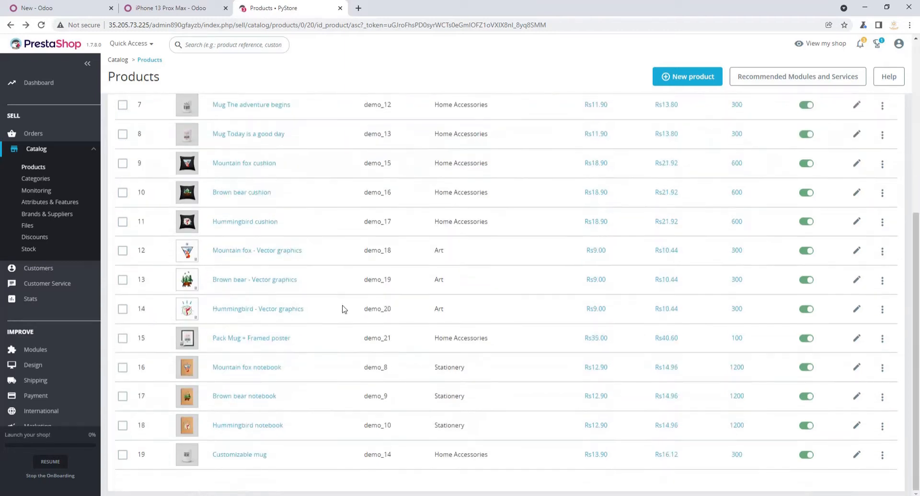
{"action": "scroll", "coordinate": [367, 367], "scroll_direction": "up", "scroll_amount": 5}
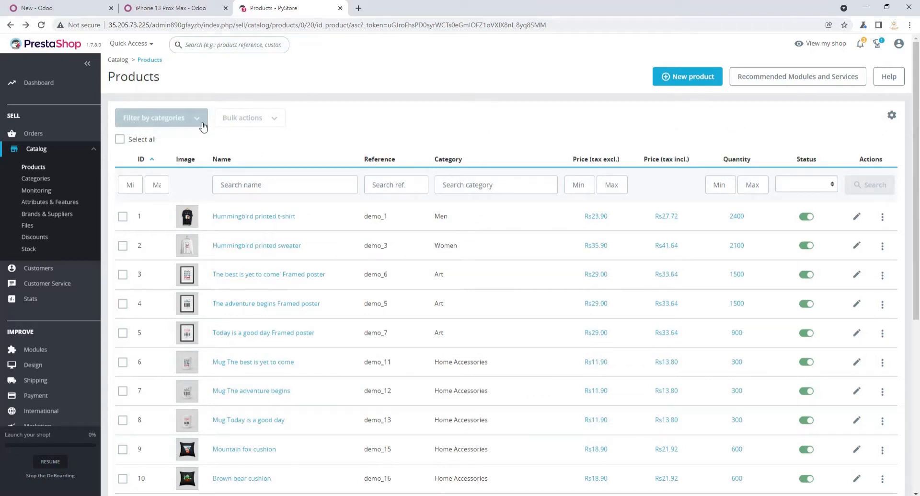
- Look at the subcategories of Home in the product category filter, and search the PrestaShop back office for "iphone"
{"action": "left_click", "coordinate": [188, 126]}
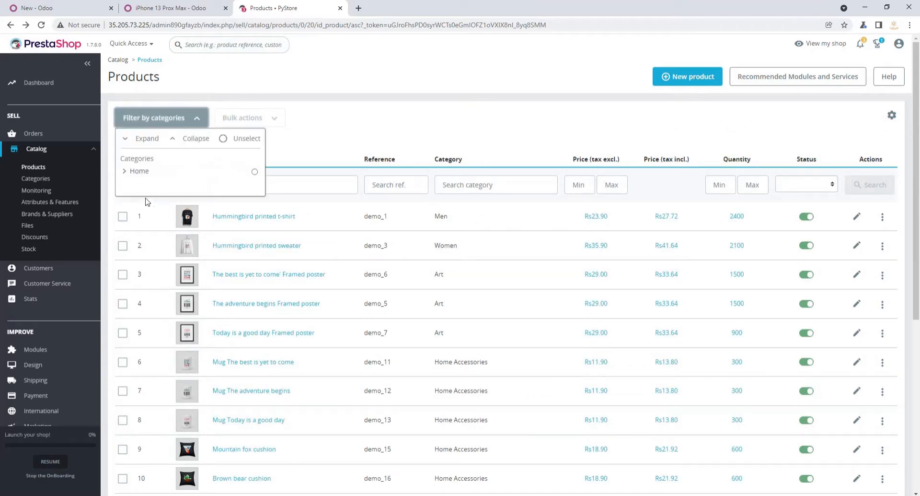
{"action": "left_click", "coordinate": [131, 172]}
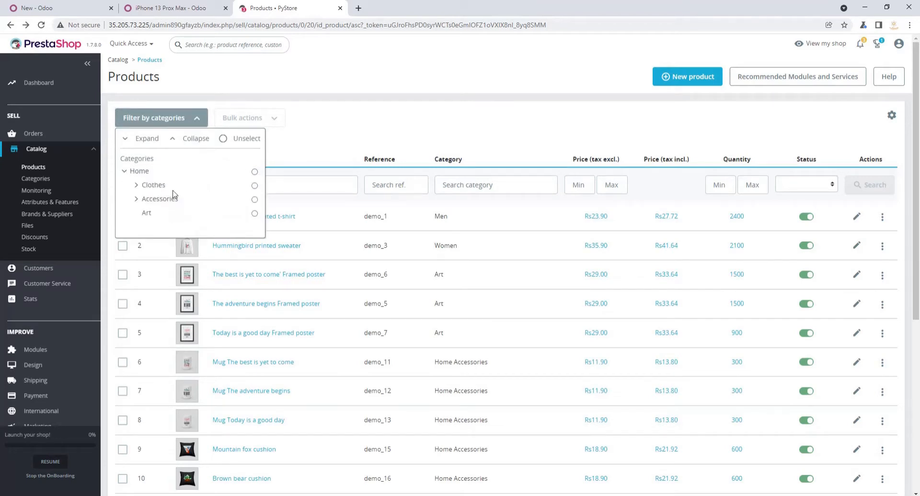
{"action": "left_click", "coordinate": [298, 155]}
{"action": "left_click", "coordinate": [222, 38]}
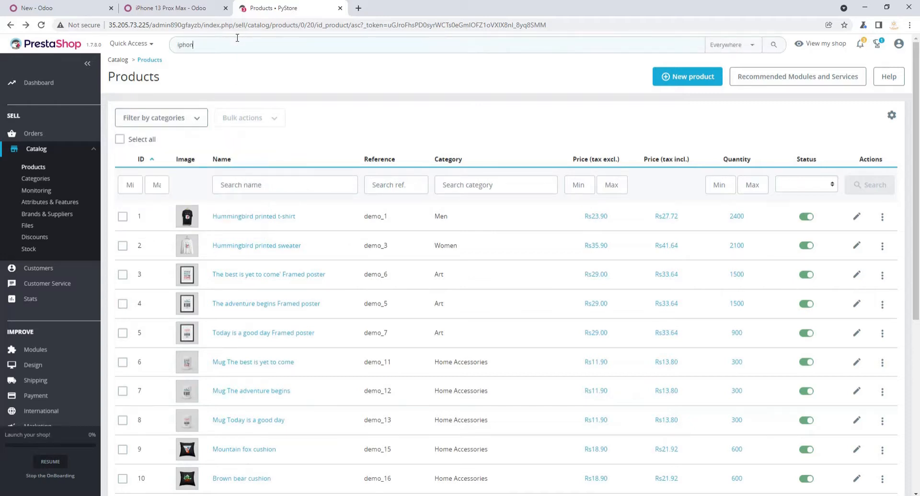
{"action": "type", "text": "iphone"}
{"action": "key", "text": "Return"}
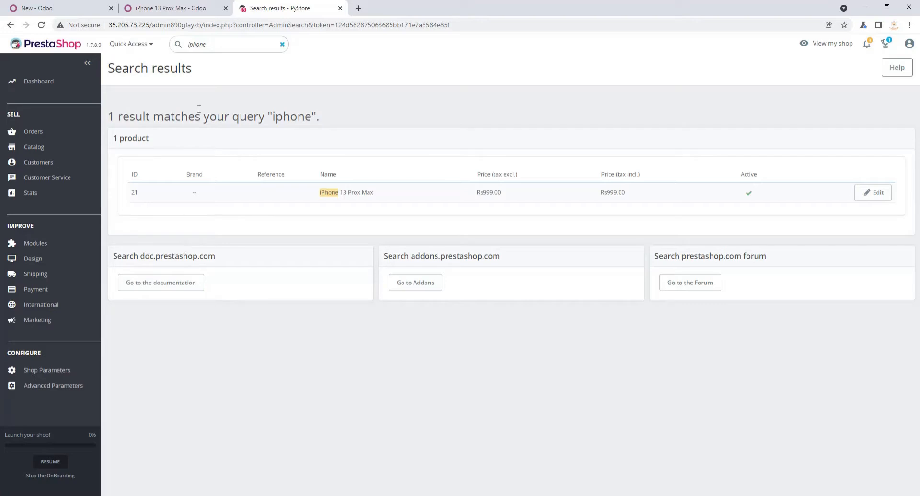
- In the Odoo connector, choose product import and set the From Date to 11/01/2021
{"action": "left_click", "coordinate": [52, 7]}
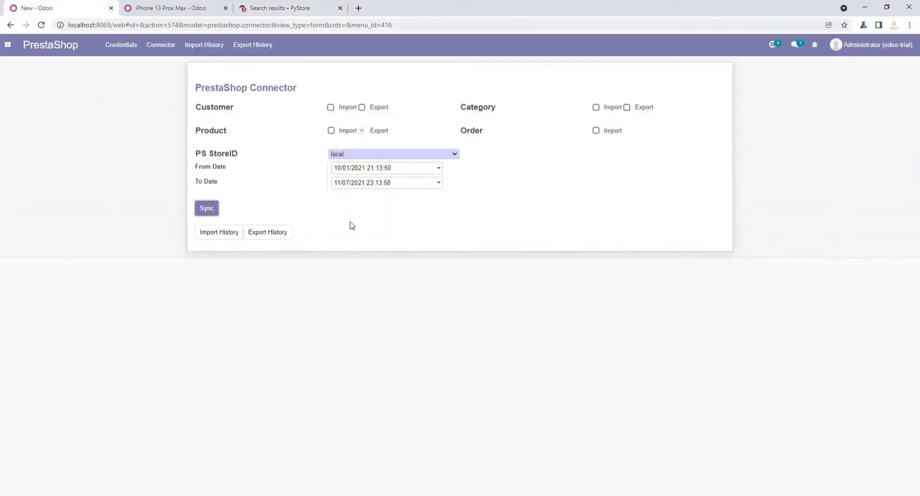
{"action": "left_click", "coordinate": [331, 130]}
{"action": "left_click", "coordinate": [387, 168]}
{"action": "left_click", "coordinate": [433, 184]}
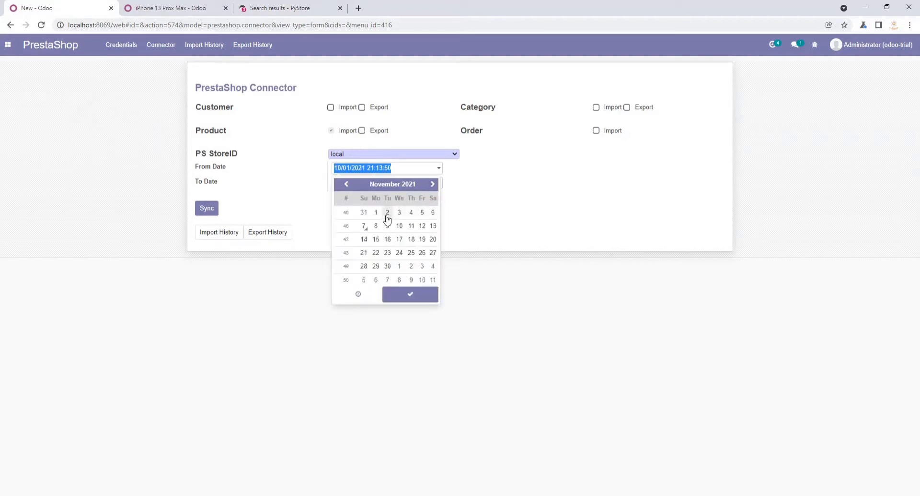
{"action": "left_click", "coordinate": [376, 212]}
{"action": "left_click", "coordinate": [411, 294]}
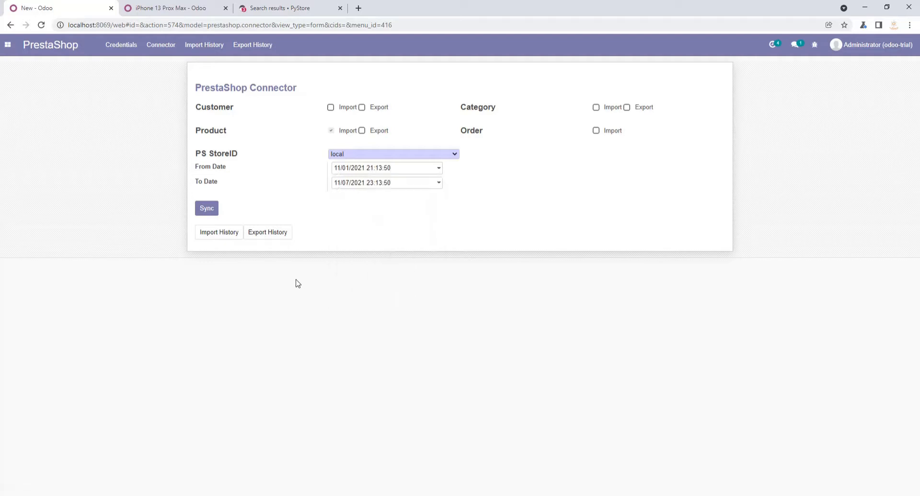
- Review the products available for import in the PrestaShop catalog, and look at the iPhone 13 Prox Max product in Odoo
{"action": "left_click", "coordinate": [273, 8]}
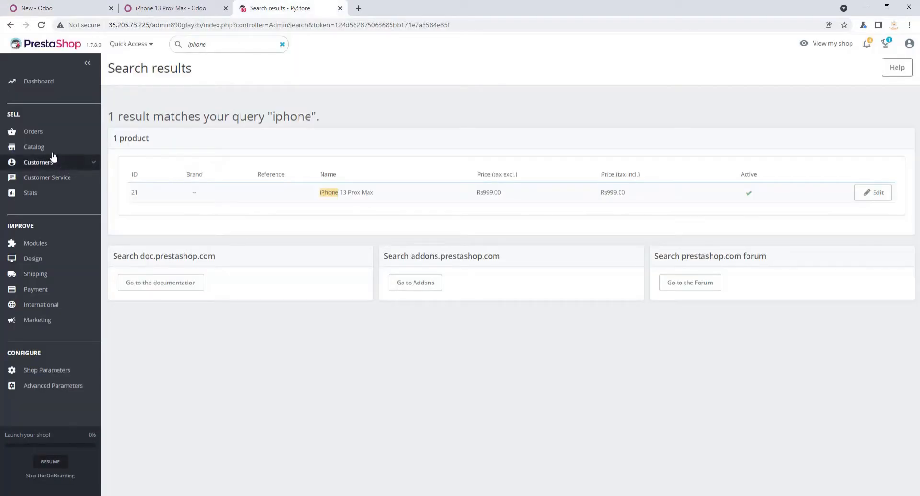
{"action": "mouse_move", "coordinate": [50, 148]}
{"action": "left_click", "coordinate": [47, 167]}
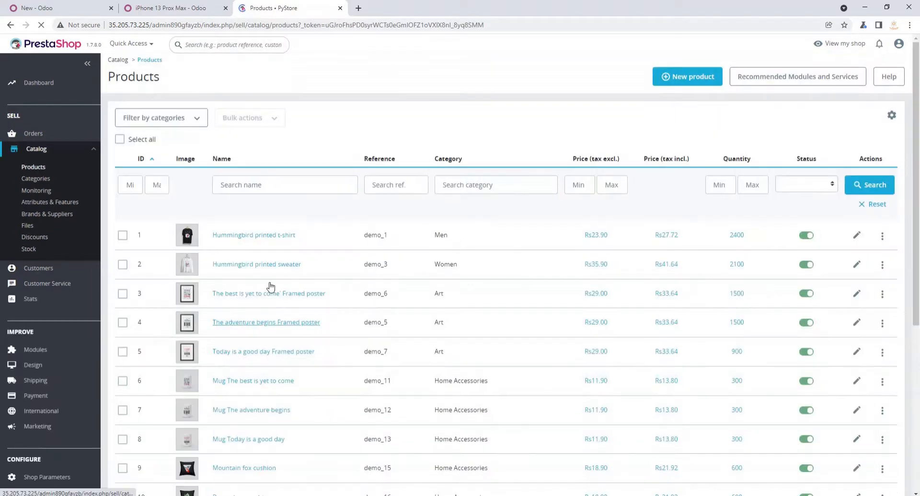
{"action": "scroll", "coordinate": [399, 250], "scroll_direction": "down", "scroll_amount": 5}
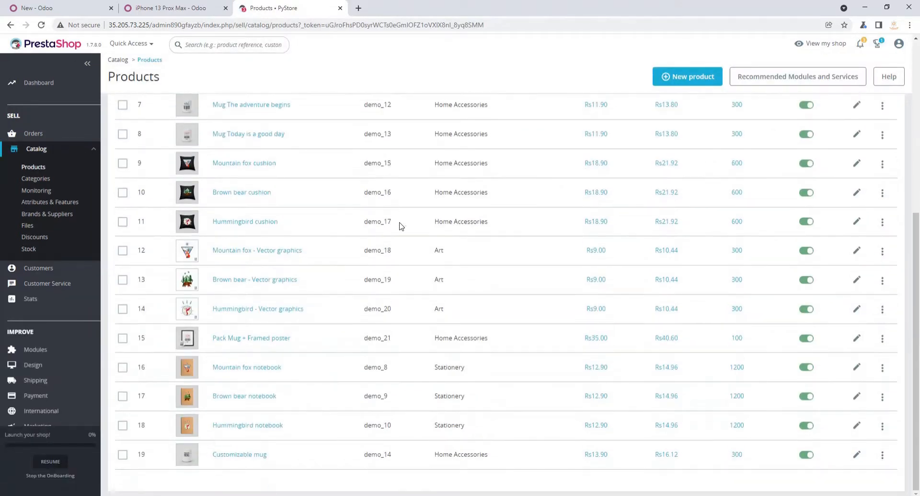
{"action": "scroll", "coordinate": [425, 279], "scroll_direction": "up", "scroll_amount": 5}
{"action": "left_click", "coordinate": [165, 8]}
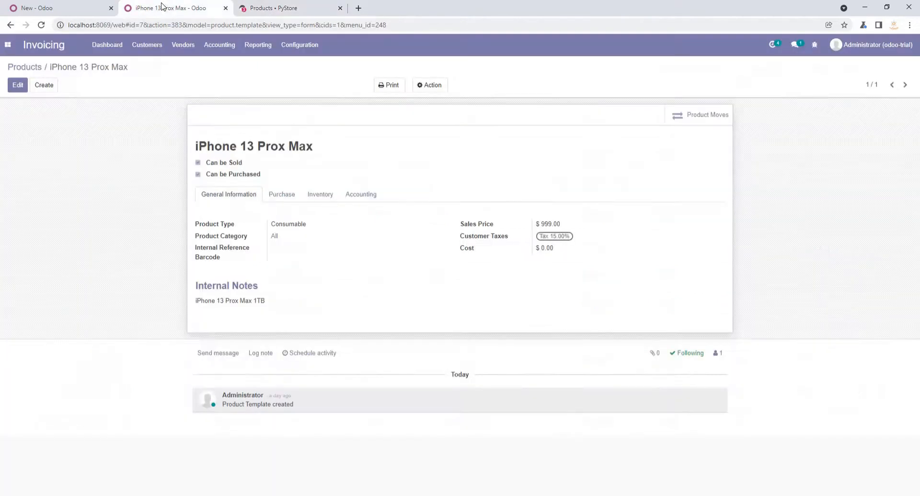
- Run the product import from the Odoo connector, and check the Odoo products list, sorted by name, for the imported products
{"action": "left_click", "coordinate": [66, 9]}
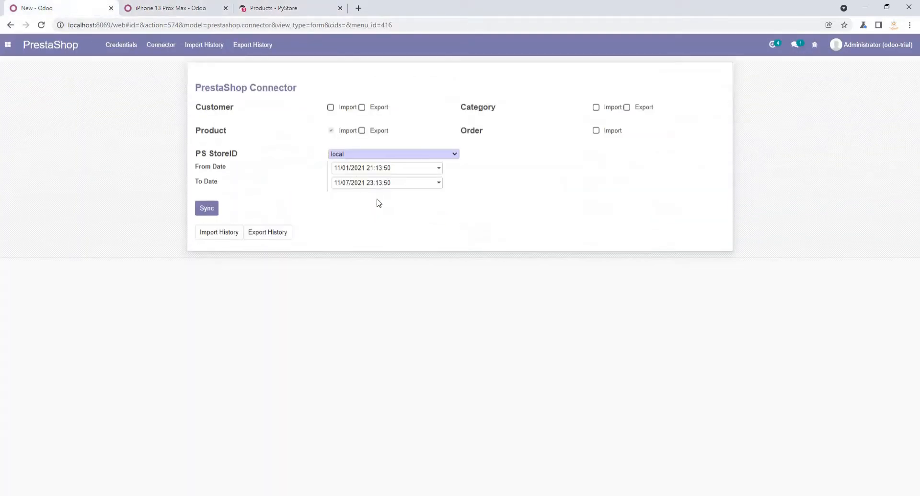
{"action": "left_click", "coordinate": [212, 209]}
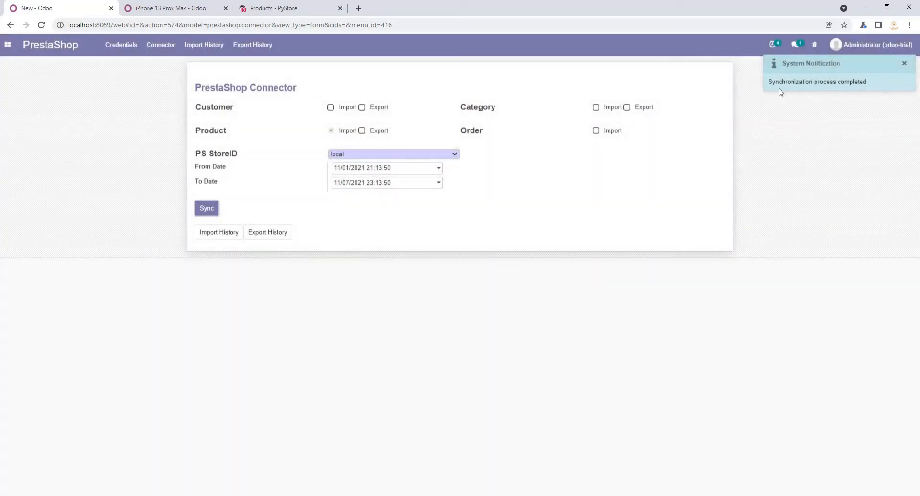
{"action": "left_click", "coordinate": [161, 6]}
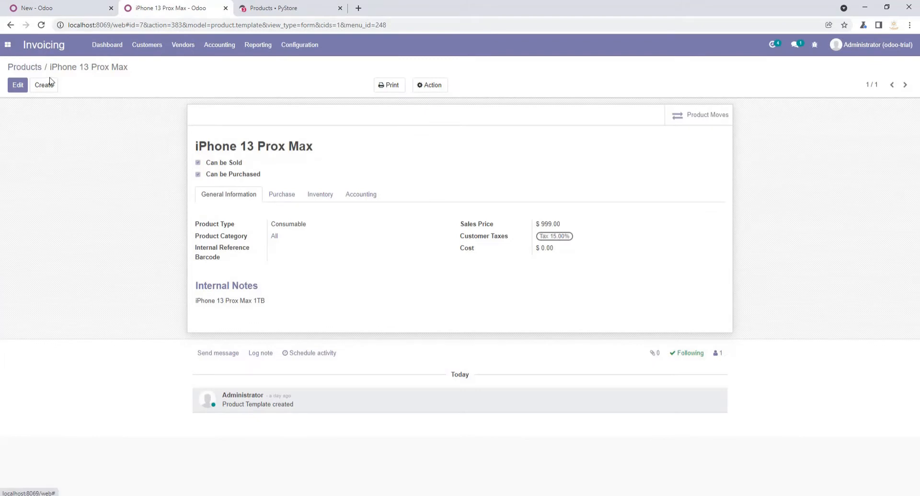
{"action": "left_click", "coordinate": [35, 70]}
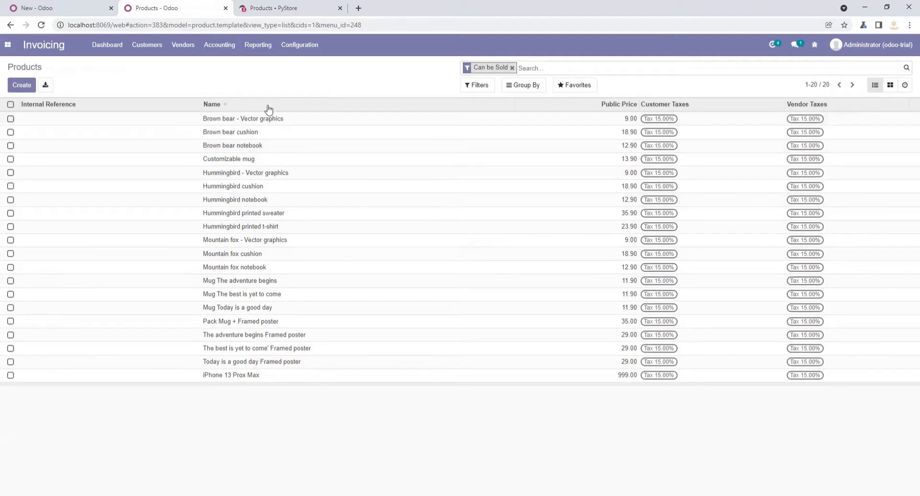
{"action": "left_click", "coordinate": [253, 105]}
{"action": "left_click", "coordinate": [33, 8]}
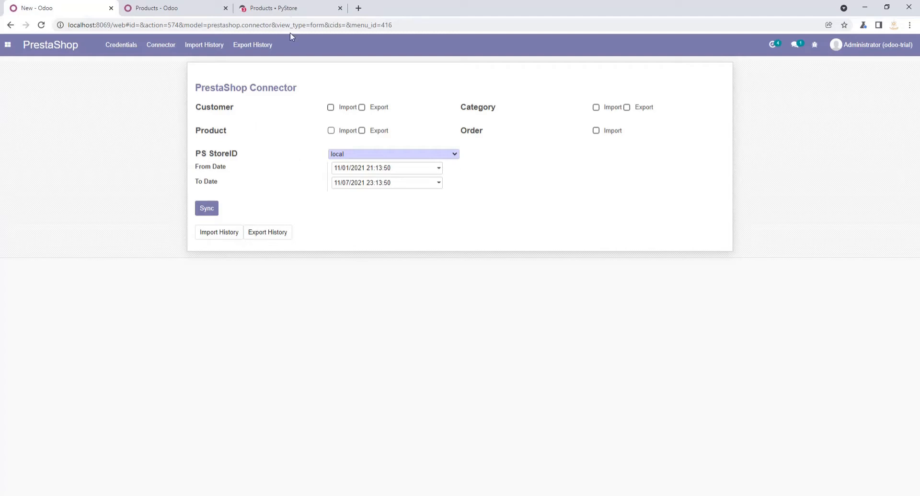
- Open the orders list in the PrestaShop back office and review the store's orders
{"action": "left_click", "coordinate": [292, 8]}
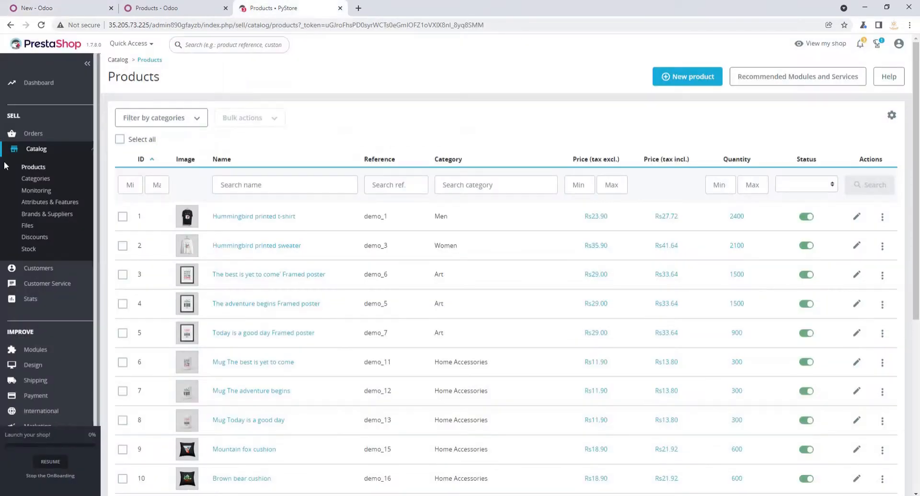
{"action": "left_click", "coordinate": [55, 150]}
{"action": "left_click", "coordinate": [31, 137]}
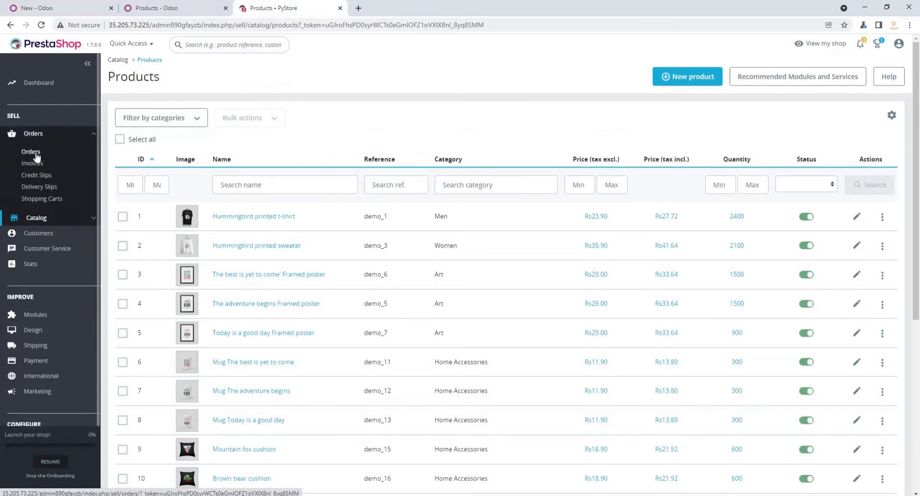
{"action": "left_click", "coordinate": [36, 155]}
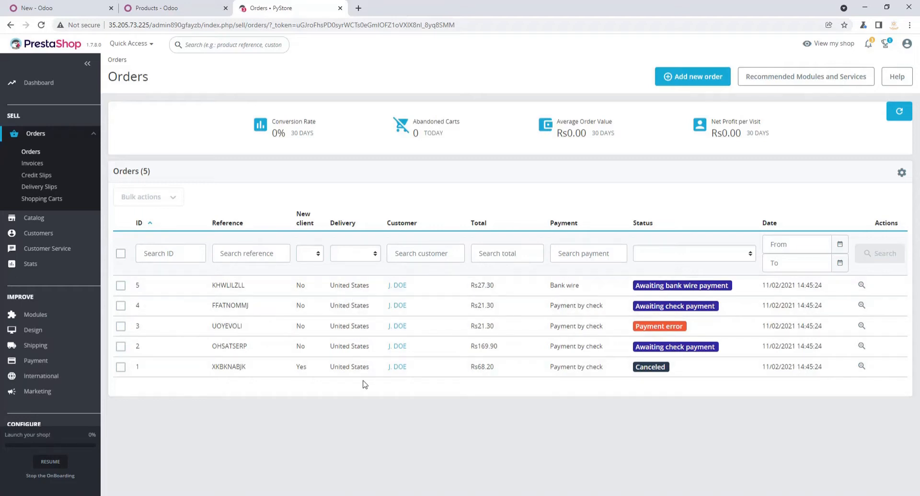
- In the Odoo PrestaShop connector, choose order import and run the synchronization for the local store
{"action": "left_click", "coordinate": [166, 10]}
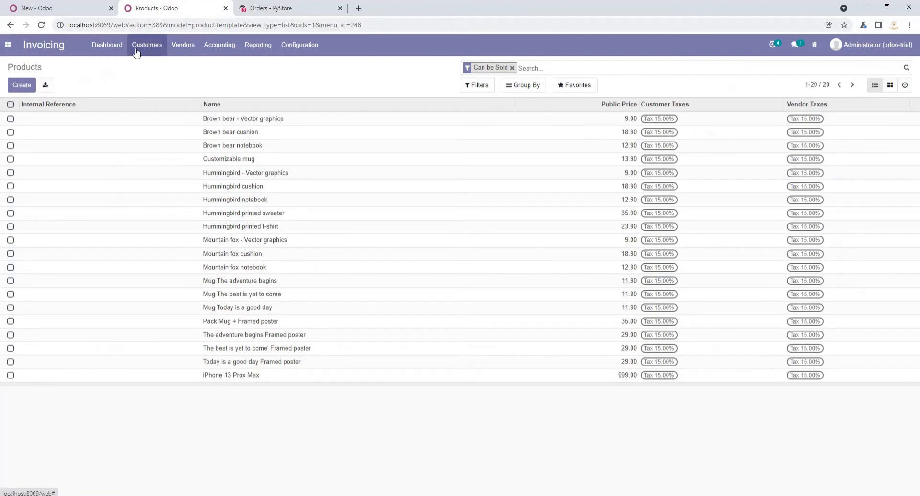
{"action": "left_click", "coordinate": [58, 8]}
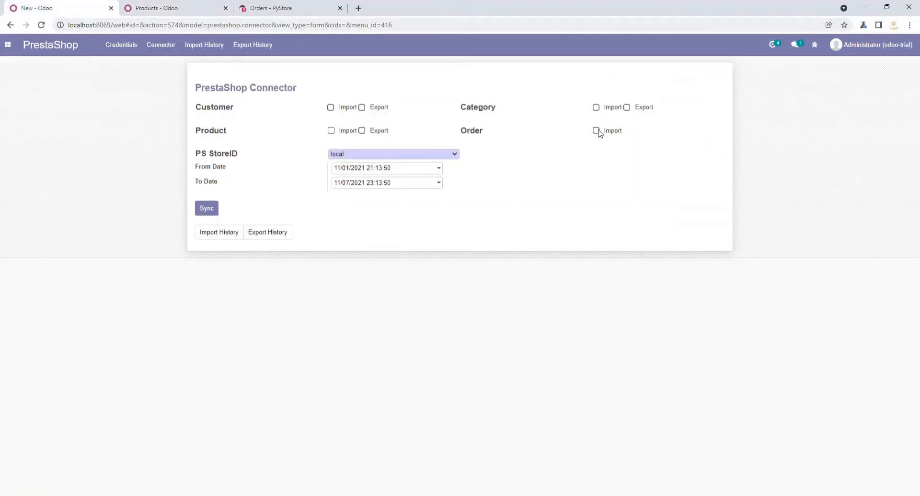
{"action": "left_click", "coordinate": [596, 131]}
{"action": "left_click", "coordinate": [208, 209]}
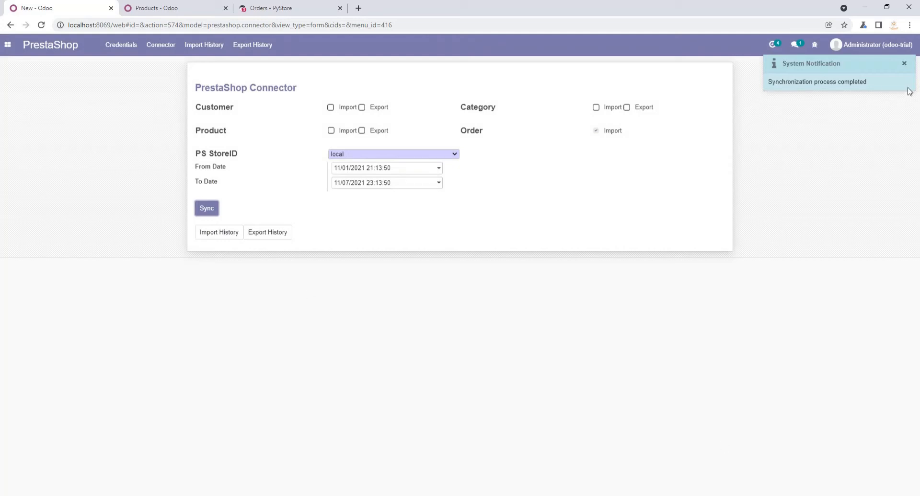
- Open the customer invoices list in Odoo, compare it with the PrestaShop orders, and return to the connector
{"action": "left_click", "coordinate": [143, 4]}
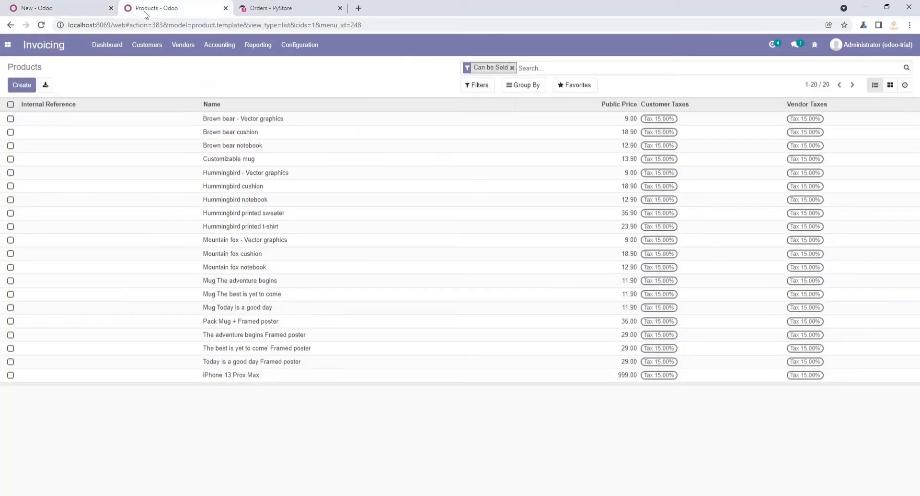
{"action": "left_click", "coordinate": [147, 48]}
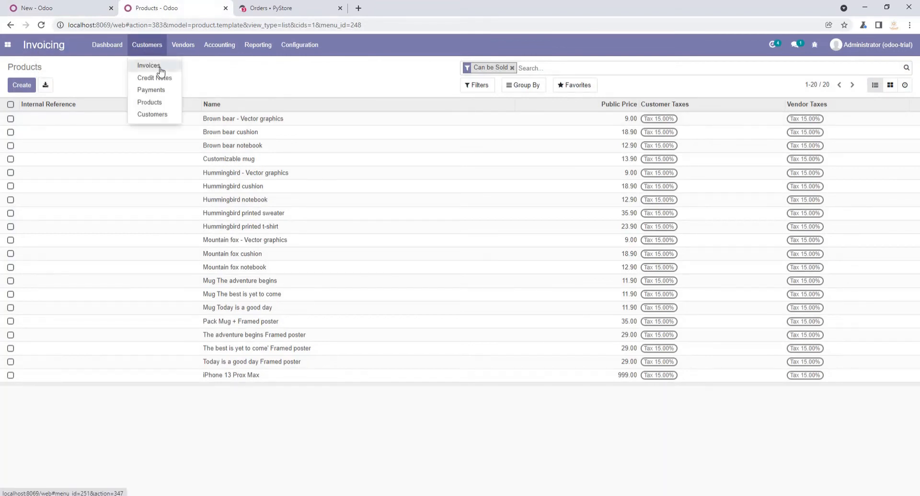
{"action": "left_click", "coordinate": [159, 69]}
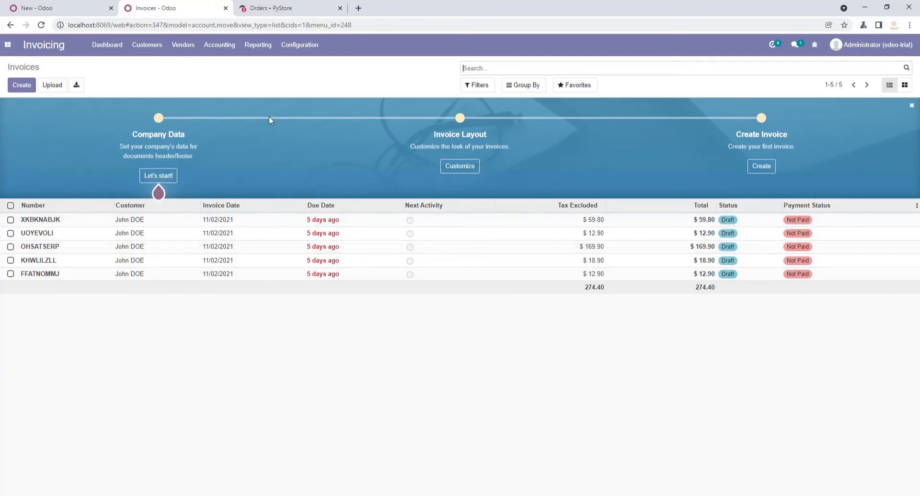
{"action": "left_click", "coordinate": [271, 8]}
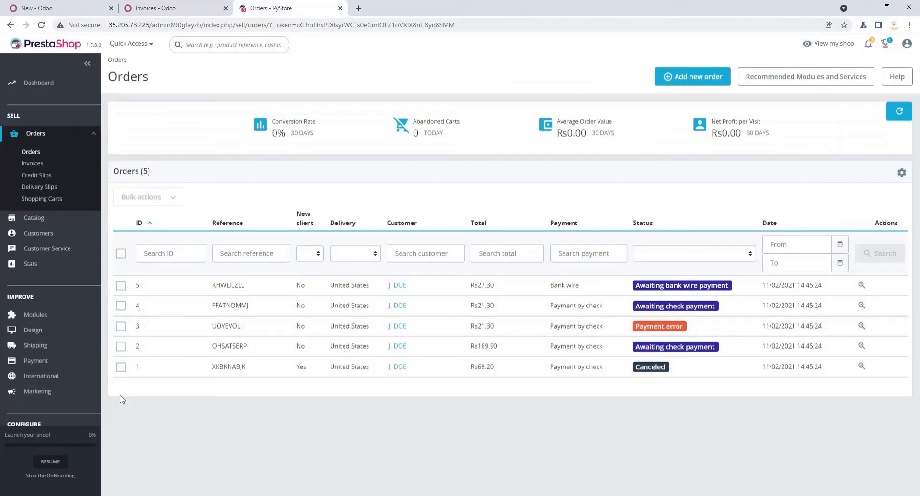
{"action": "left_click", "coordinate": [184, 10]}
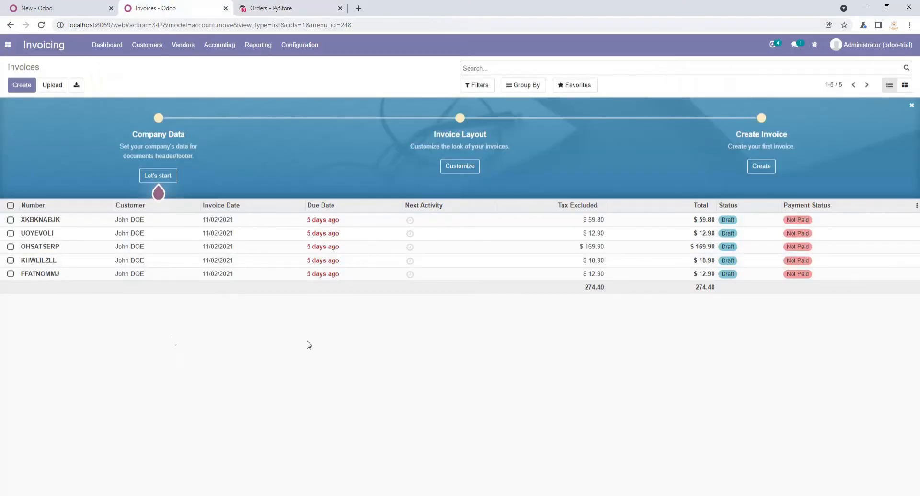
{"action": "left_click", "coordinate": [89, 8]}
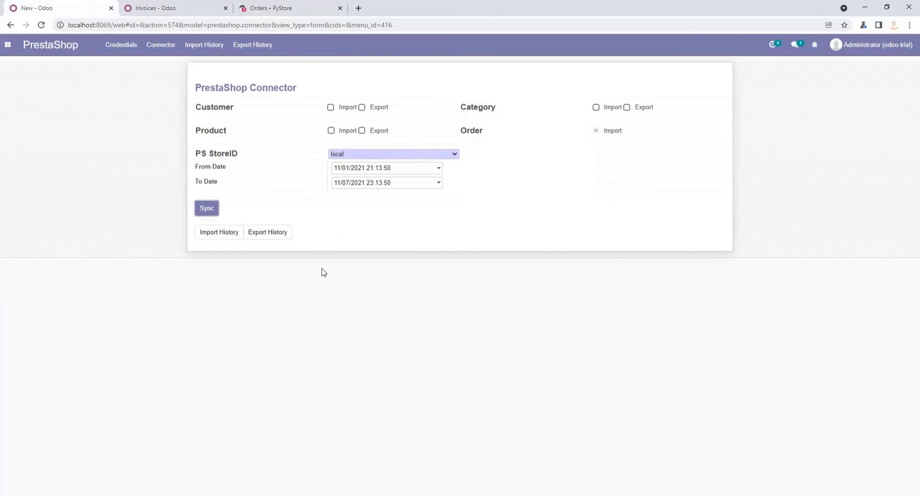